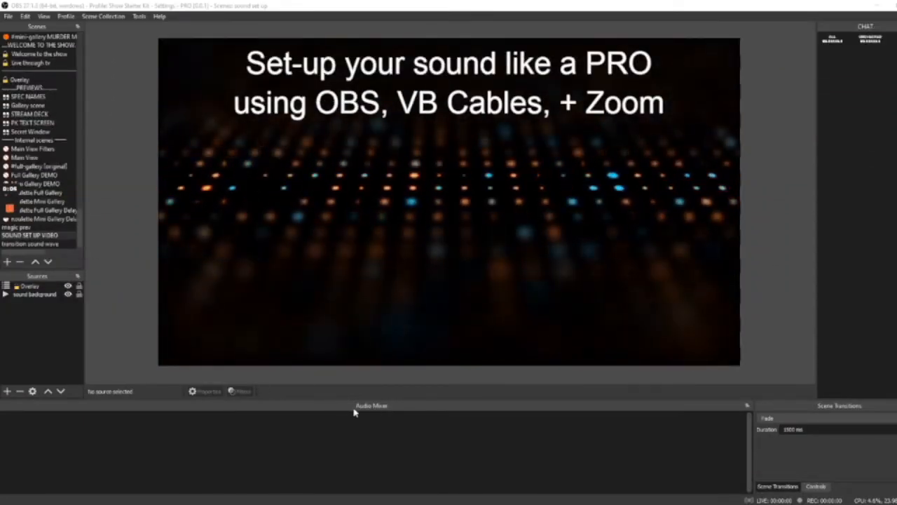
- Bring up the Docks menu from the Audio Mixer dock header
{"action": "right_click", "coordinate": [396, 407]}
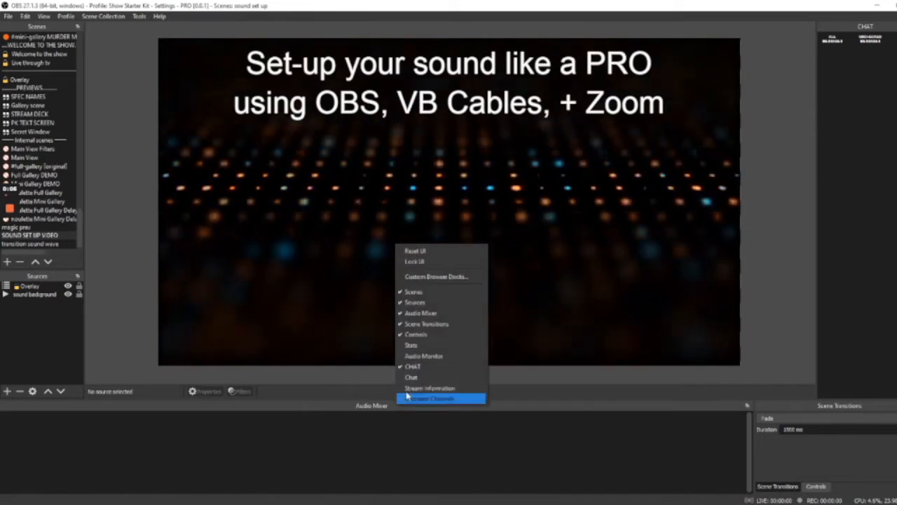
- Enable the Audio Monitor dock, float and resize it, then dock it bottom-left and widen it
{"action": "left_click", "coordinate": [435, 357]}
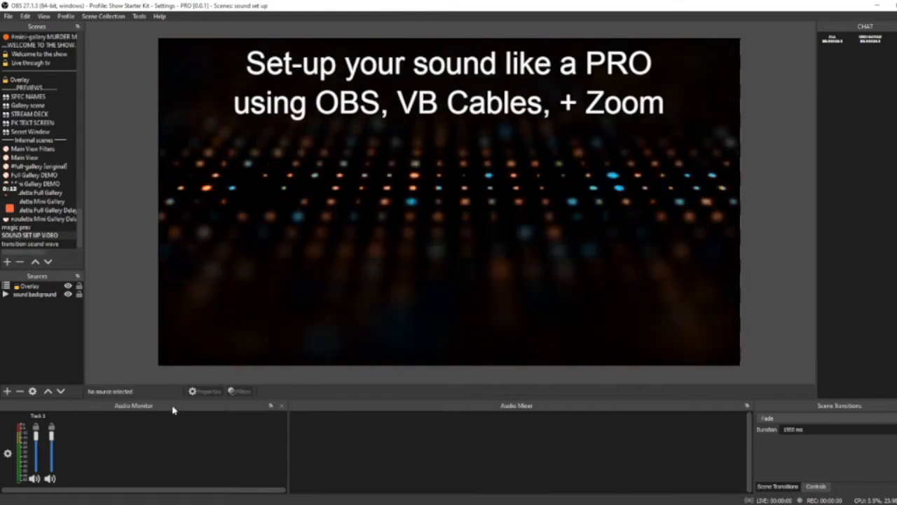
{"action": "mouse_move", "coordinate": [171, 405]}
{"action": "left_mouse_down"}
{"action": "mouse_move", "coordinate": [332, 263]}
{"action": "mouse_move", "coordinate": [400, 224]}
{"action": "left_mouse_up"}
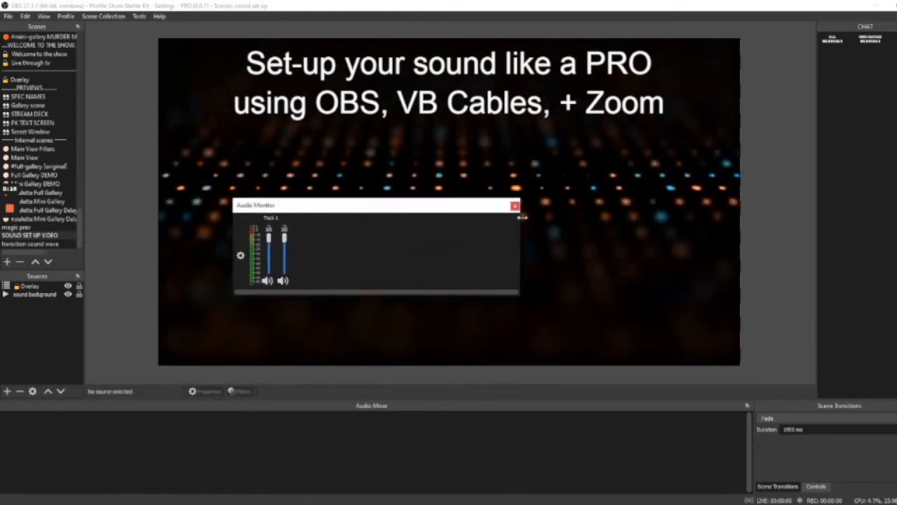
{"action": "mouse_move", "coordinate": [522, 228]}
{"action": "left_mouse_down"}
{"action": "mouse_move", "coordinate": [313, 232]}
{"action": "mouse_move", "coordinate": [369, 198]}
{"action": "left_mouse_up"}
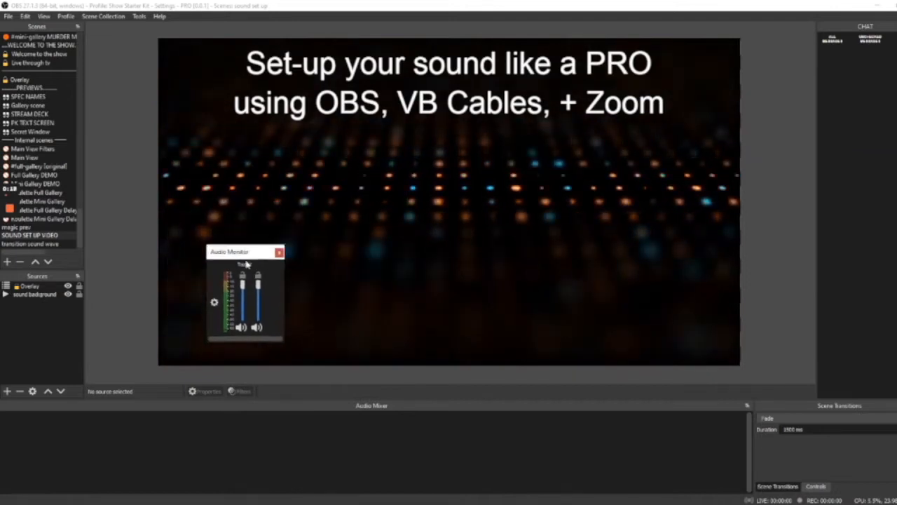
{"action": "left_click_drag", "start_coordinate": [245, 252], "coordinate": [41, 412]}
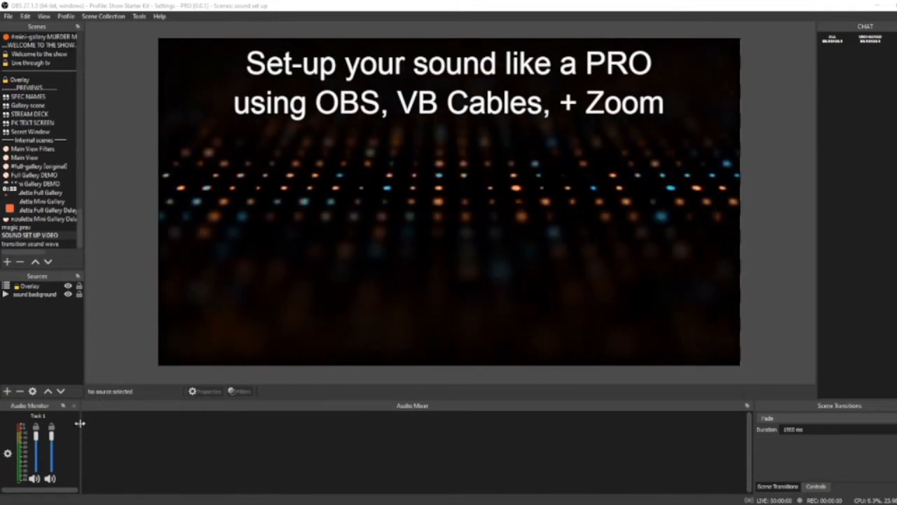
{"action": "left_click_drag", "start_coordinate": [80, 424], "coordinate": [341, 424]}
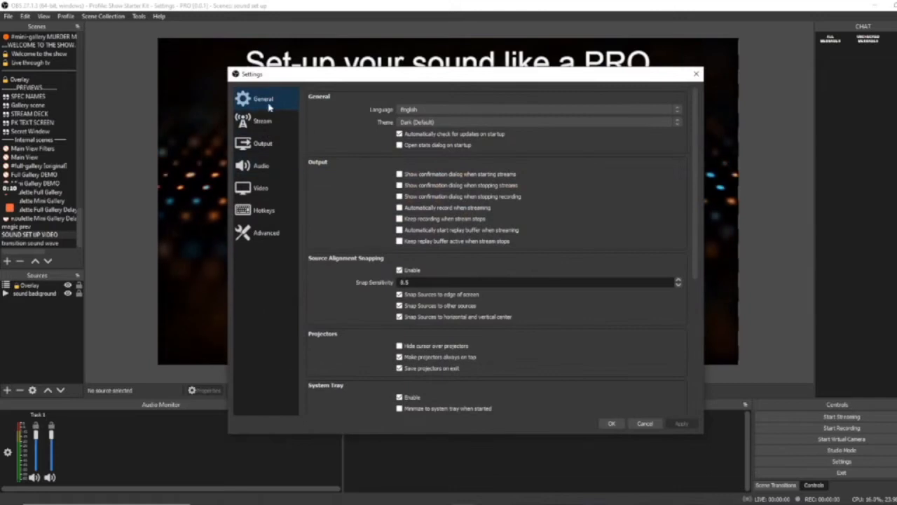
- In the Audio settings, assign Krisp Microphone as Mic/Auxiliary Audio 1
{"action": "left_click", "coordinate": [264, 168]}
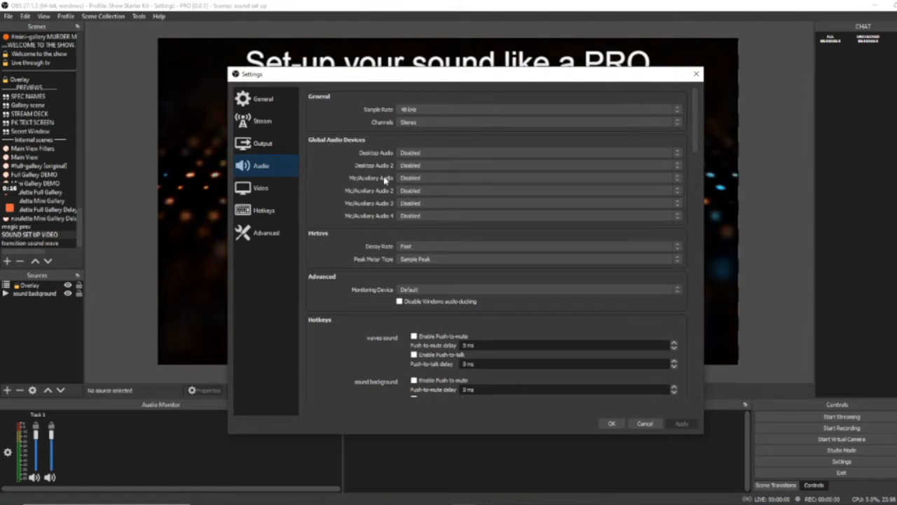
{"action": "left_click", "coordinate": [439, 178]}
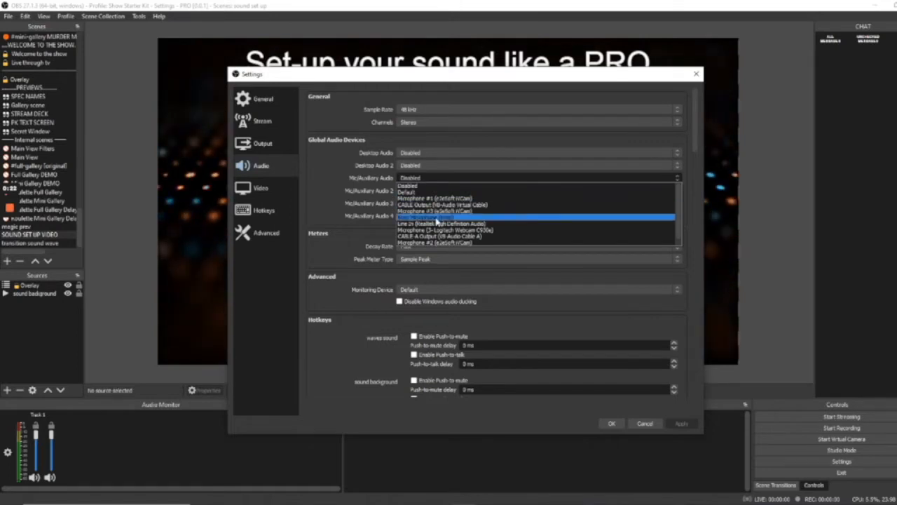
{"action": "left_click", "coordinate": [436, 218]}
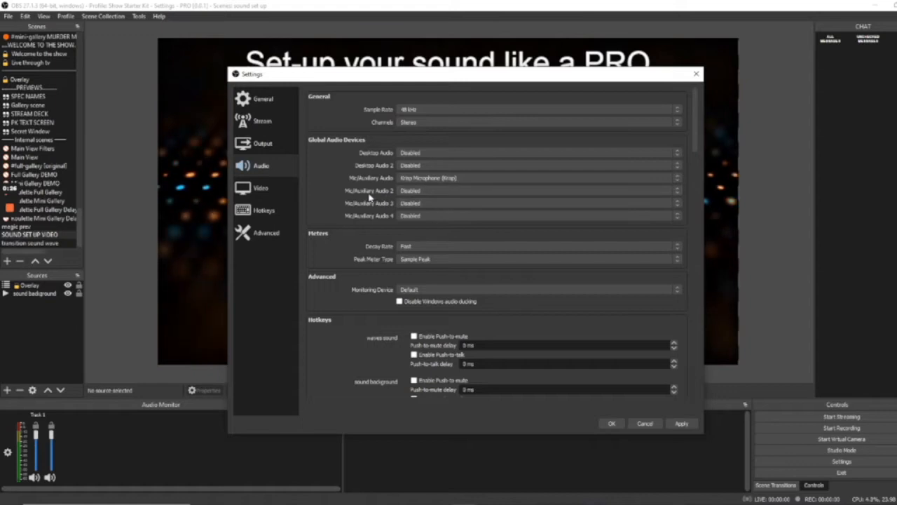
- Assign VB-Audio CABLE Output to Mic/Aux 2 and CABLE-A Output to Mic/Aux 3
{"action": "left_click", "coordinate": [445, 190]}
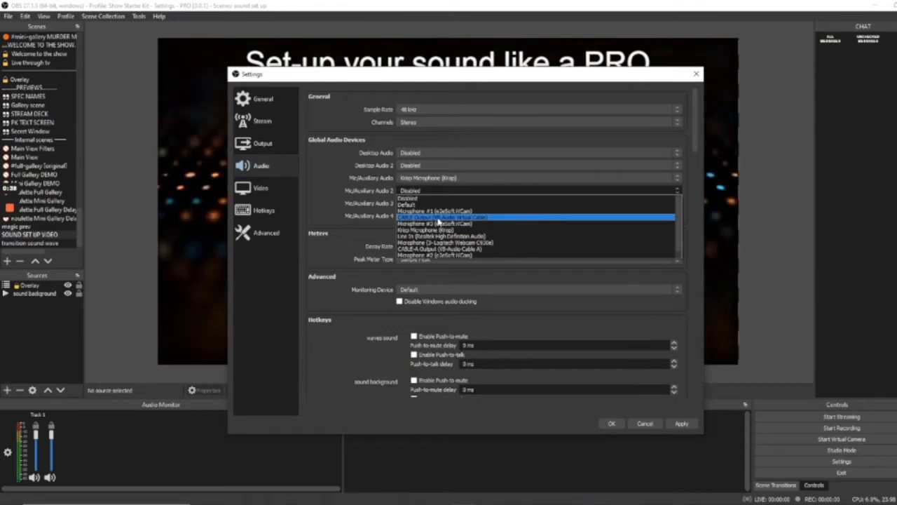
{"action": "left_click", "coordinate": [446, 217]}
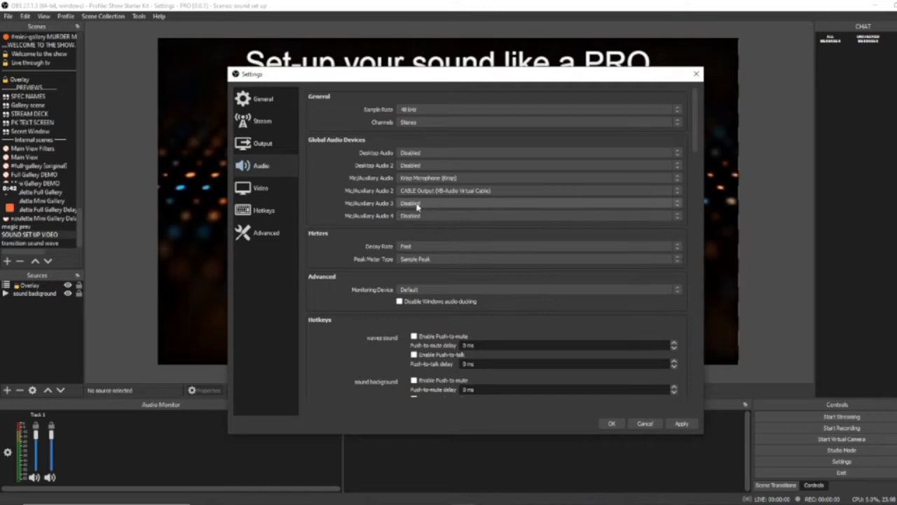
{"action": "left_click", "coordinate": [430, 203]}
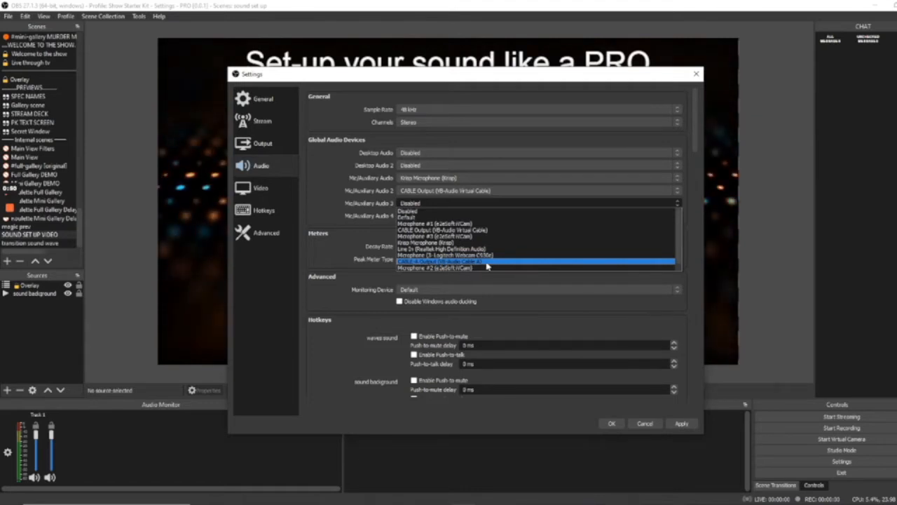
{"action": "left_click", "coordinate": [479, 262]}
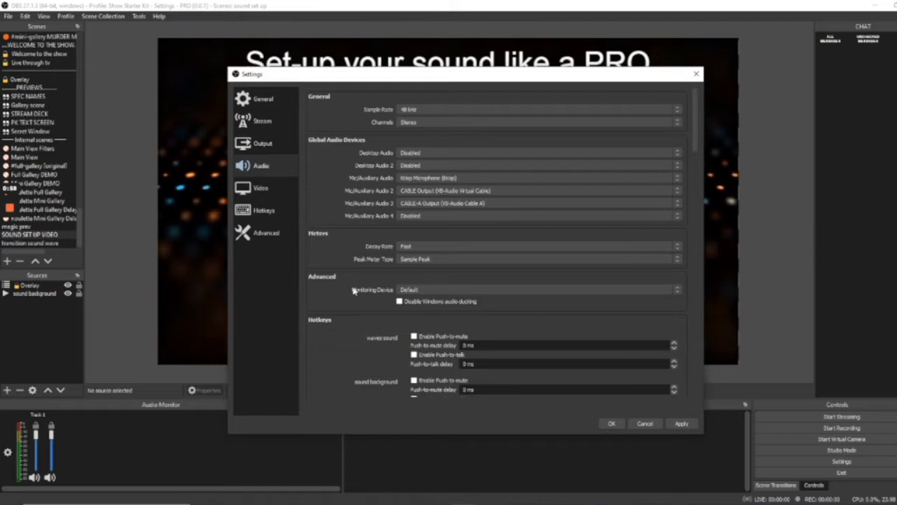
{"action": "left_click", "coordinate": [439, 290]}
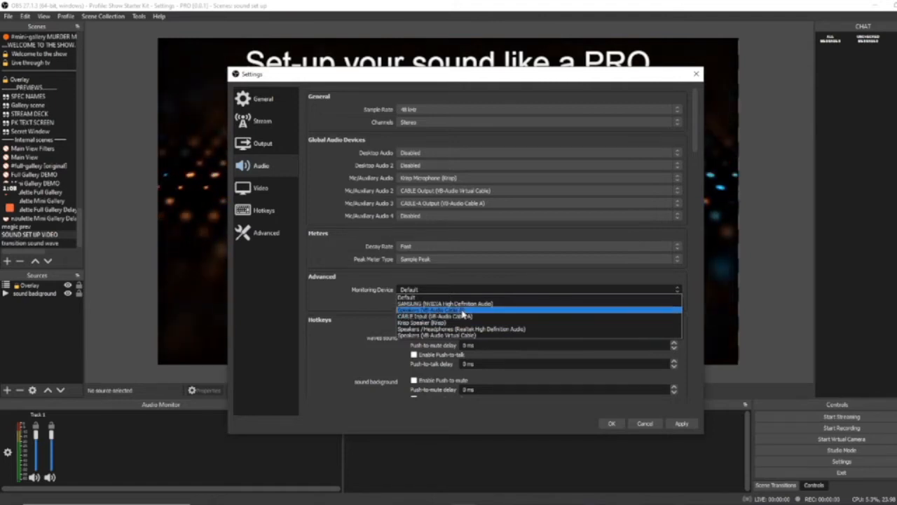
- Set the monitoring device to Speakers (VB-Audio Cable B), apply and confirm the settings
{"action": "left_click", "coordinate": [461, 310]}
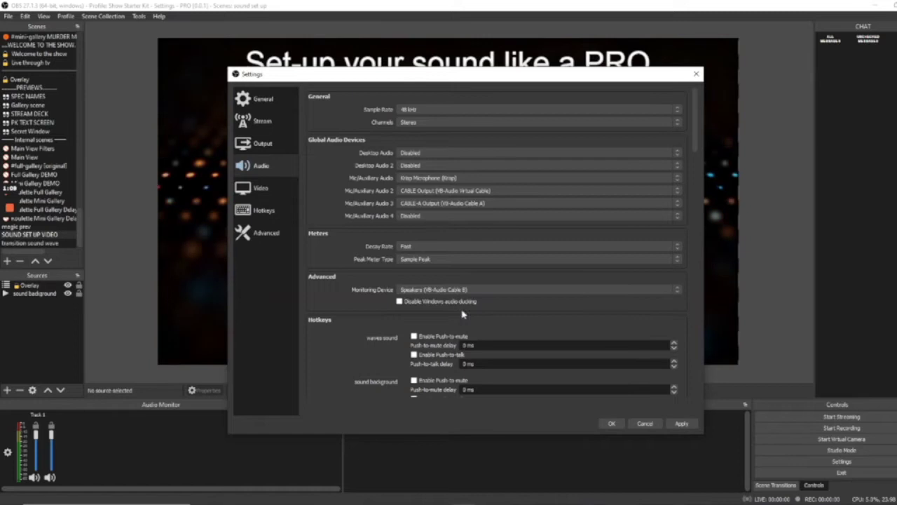
{"action": "left_click", "coordinate": [682, 424]}
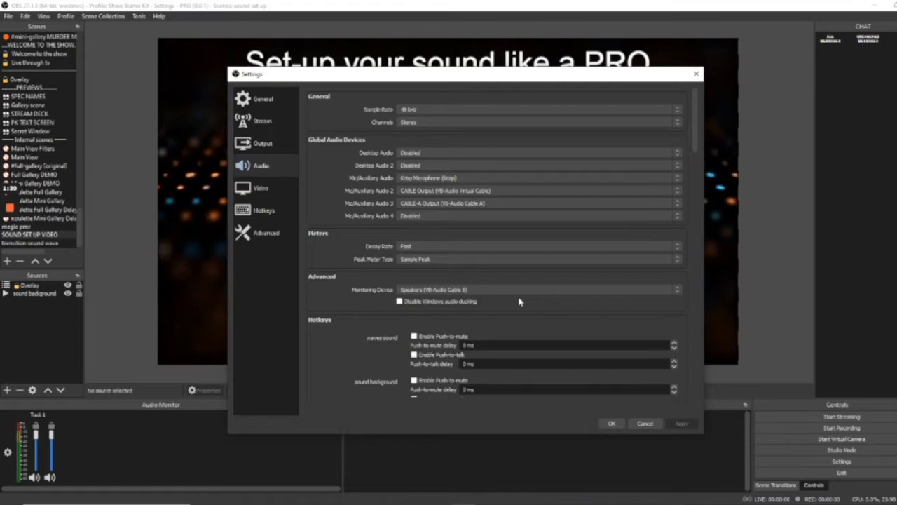
{"action": "left_click", "coordinate": [611, 424]}
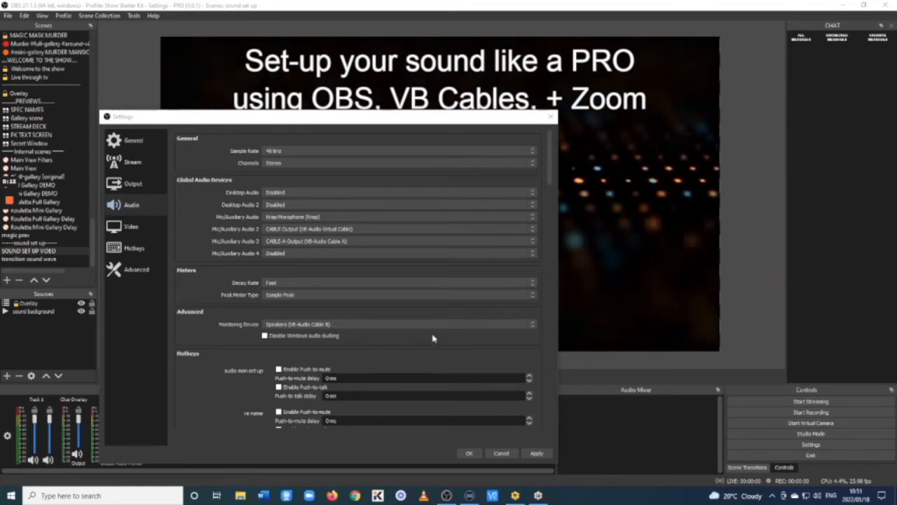
- Set Mic/Auxiliary Audio 1, 2 and 3 to Disabled and apply
{"action": "left_click", "coordinate": [532, 219]}
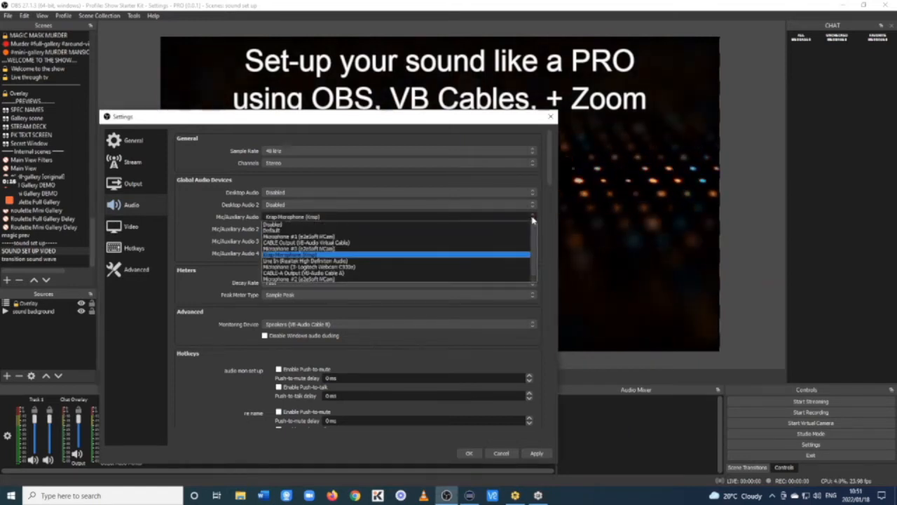
{"action": "left_click", "coordinate": [351, 223]}
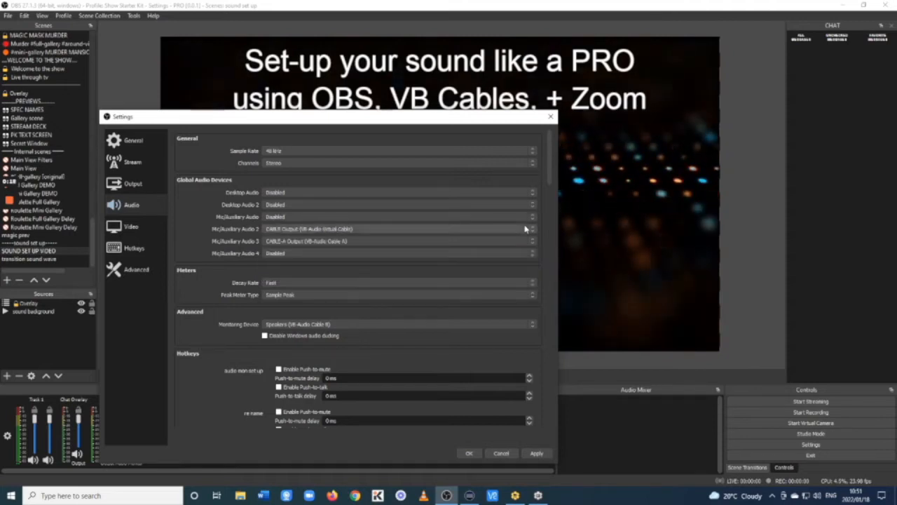
{"action": "left_click", "coordinate": [533, 230]}
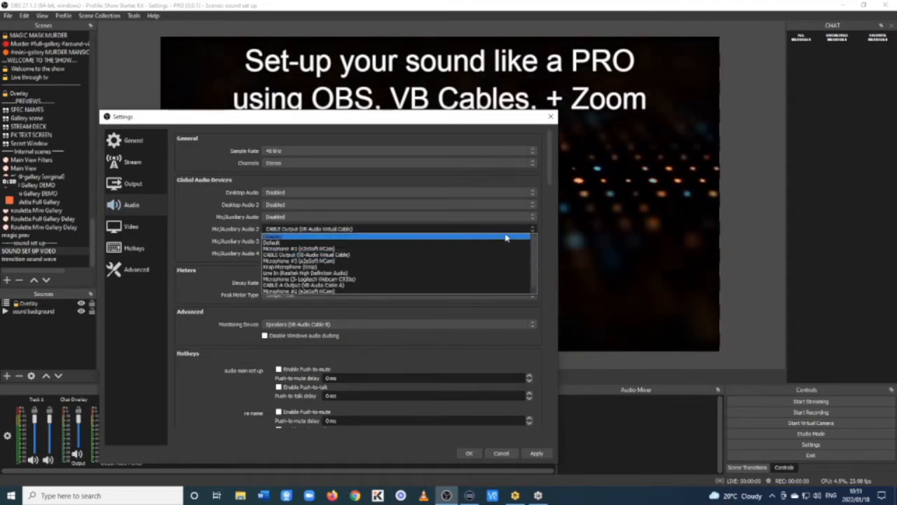
{"action": "left_click", "coordinate": [505, 239]}
{"action": "left_click", "coordinate": [506, 242]}
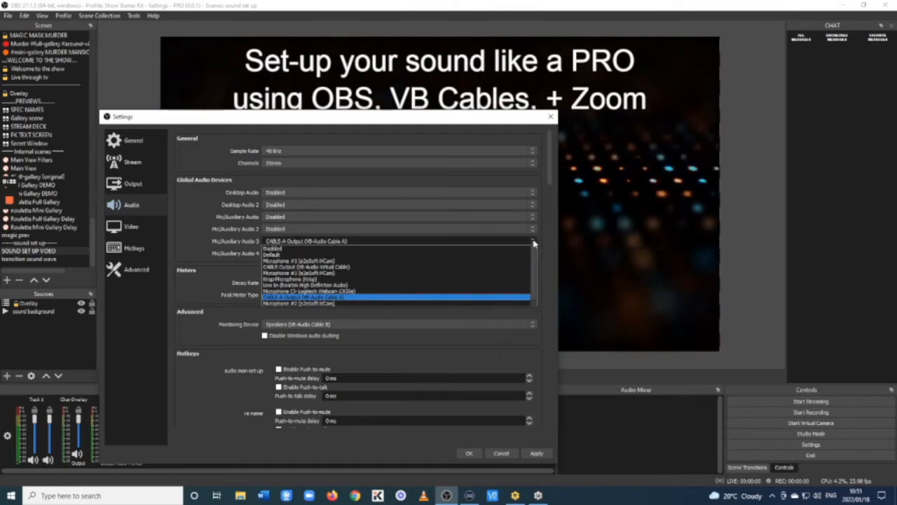
{"action": "left_click", "coordinate": [505, 248]}
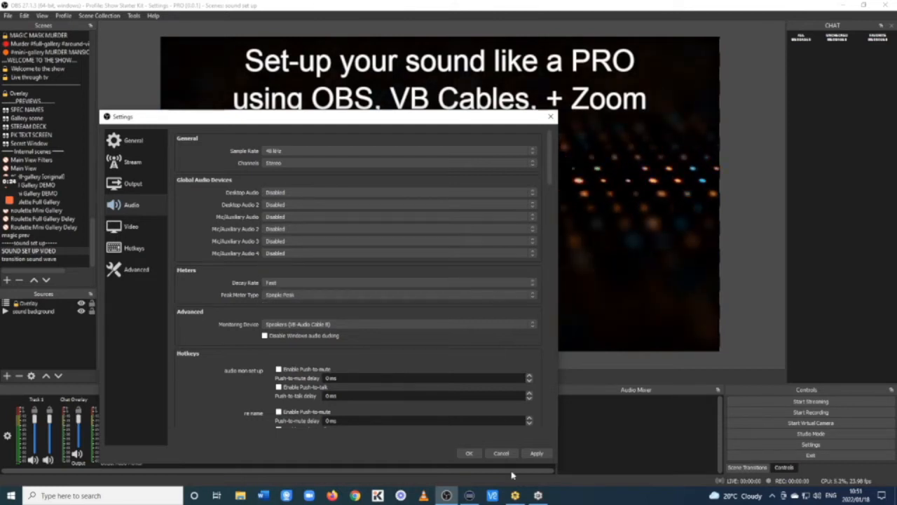
{"action": "left_click", "coordinate": [537, 453]}
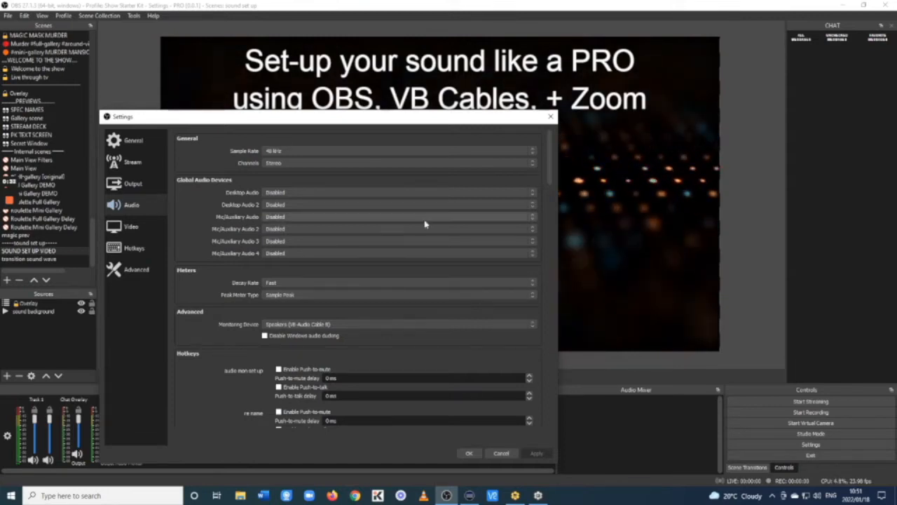
- Assign Krisp Microphone to Mic/Auxiliary Audio 1 and apply, adding a Mic/Aux mixer channel
{"action": "left_click", "coordinate": [532, 217]}
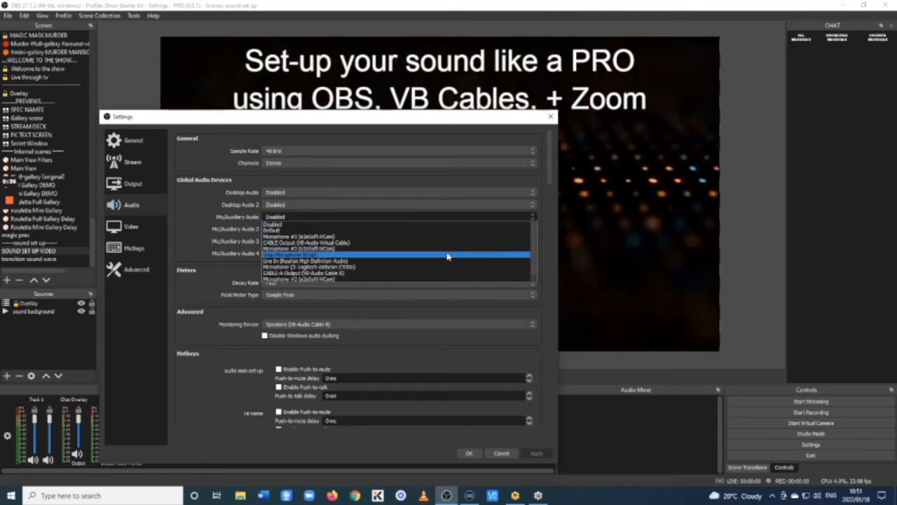
{"action": "left_click", "coordinate": [447, 257]}
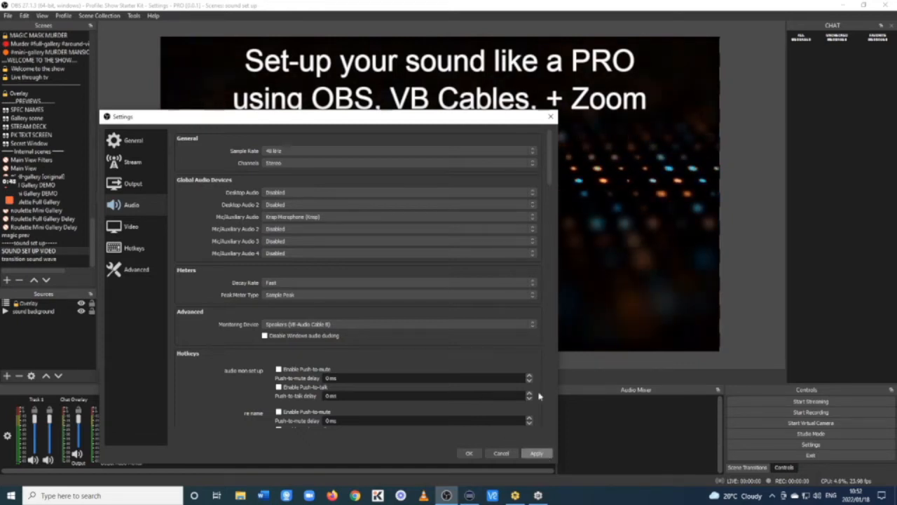
{"action": "left_click", "coordinate": [538, 454]}
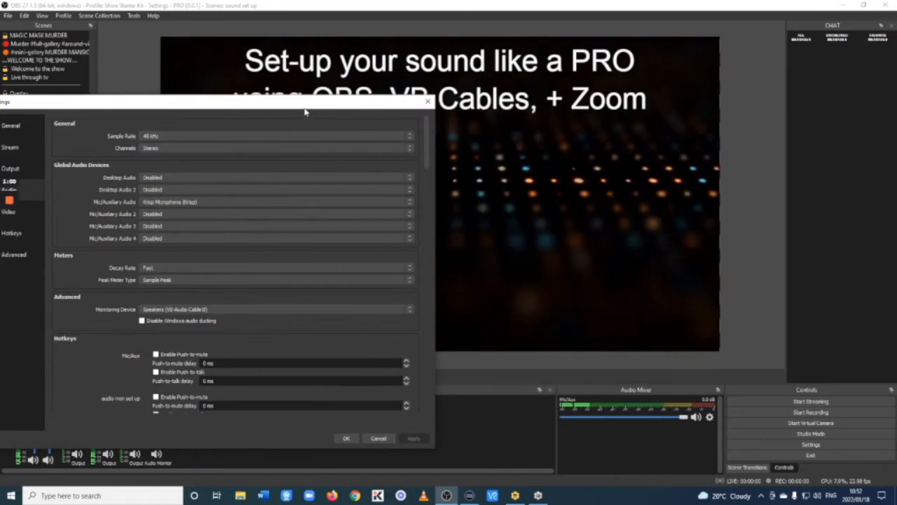
- Assign VB-Audio CABLE Output to Mic/Auxiliary Audio 2 and apply
{"action": "left_click_drag", "start_coordinate": [305, 111], "coordinate": [405, 121]}
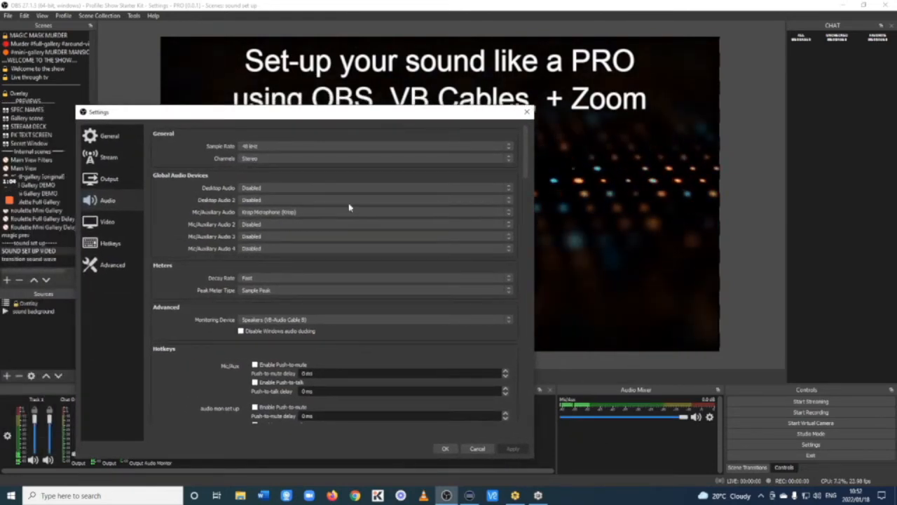
{"action": "left_click", "coordinate": [324, 225]}
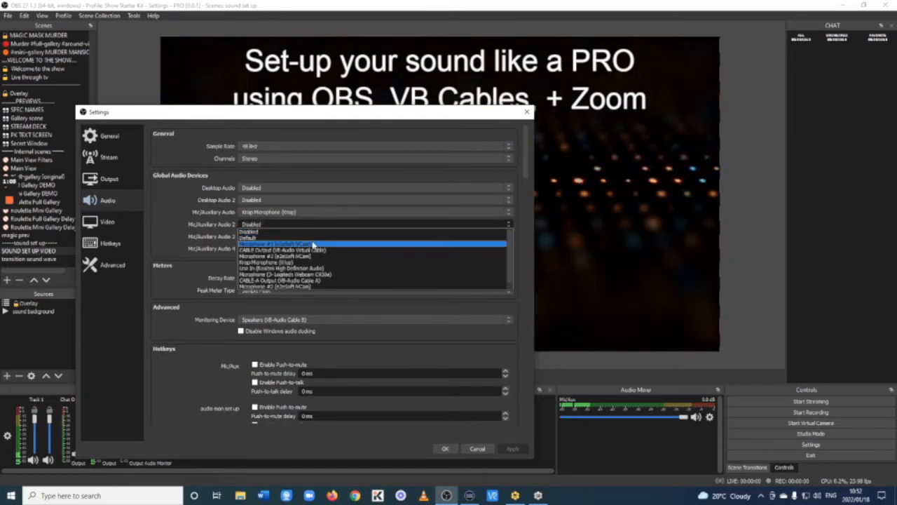
{"action": "left_click", "coordinate": [313, 250]}
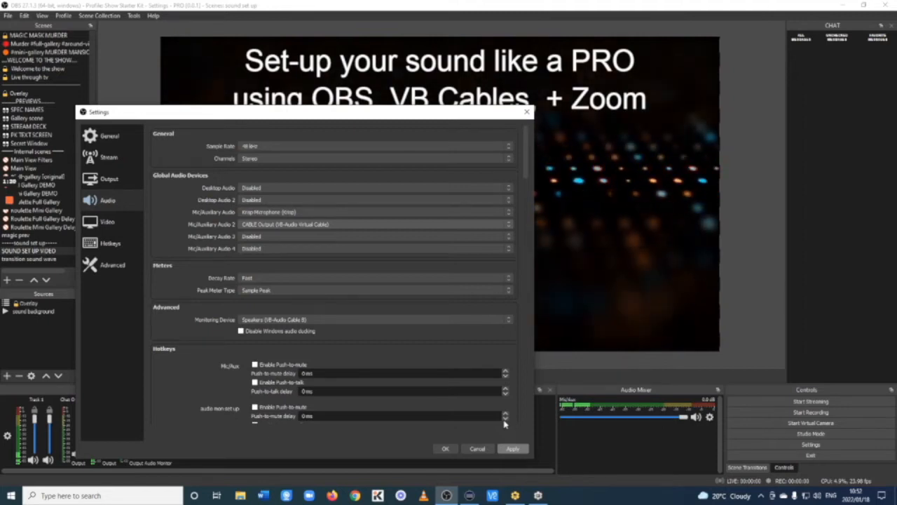
{"action": "left_click", "coordinate": [512, 449]}
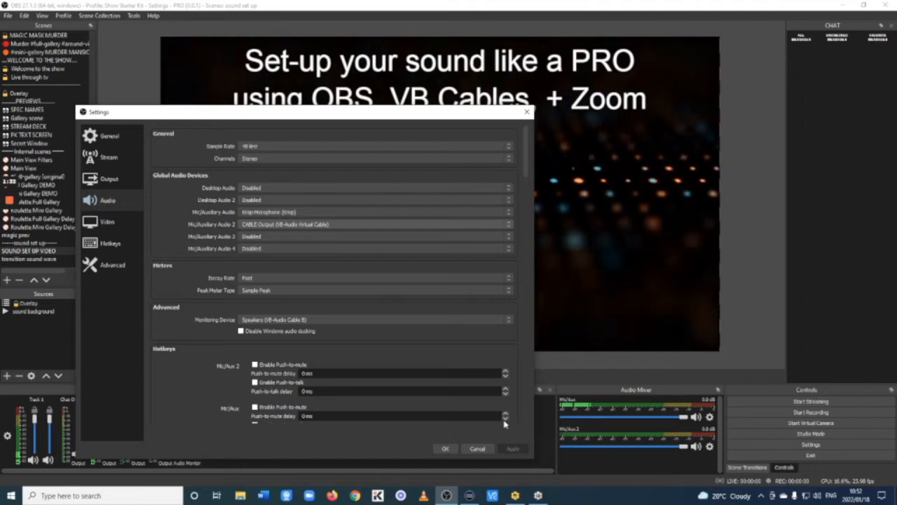
- Assign CABLE-A Output to Mic/Auxiliary Audio 3 and confirm the settings with OK
{"action": "left_click", "coordinate": [428, 236]}
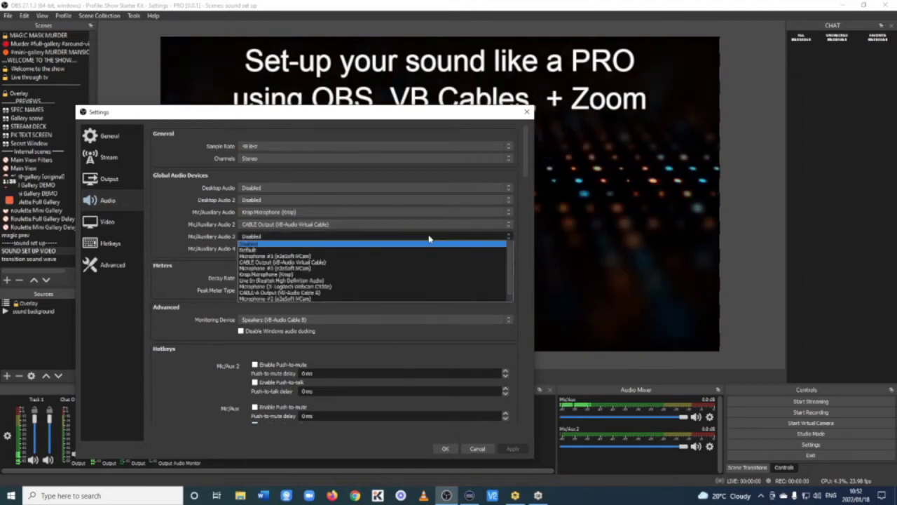
{"action": "left_click", "coordinate": [413, 293]}
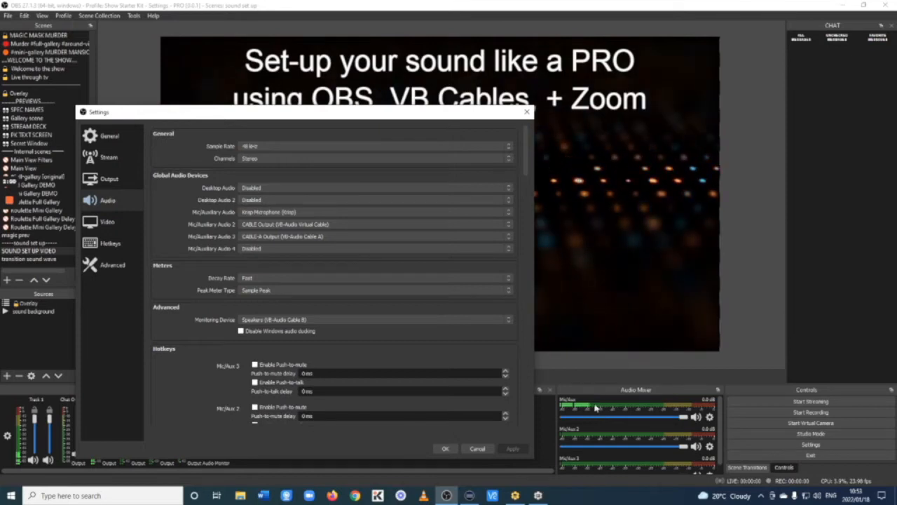
{"action": "left_click", "coordinate": [444, 450]}
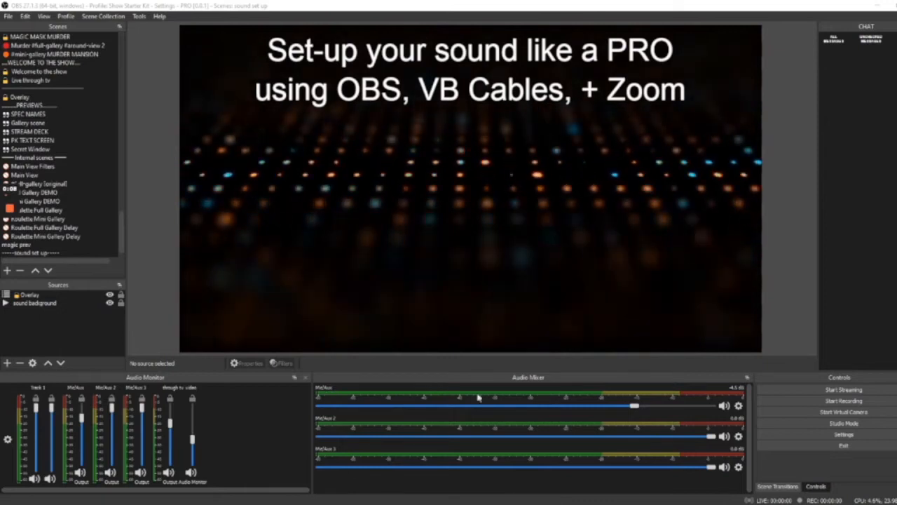
- Rename the first mixer channel to Mic/Aux/MyMic and raise its volume slightly
{"action": "right_click", "coordinate": [326, 387]}
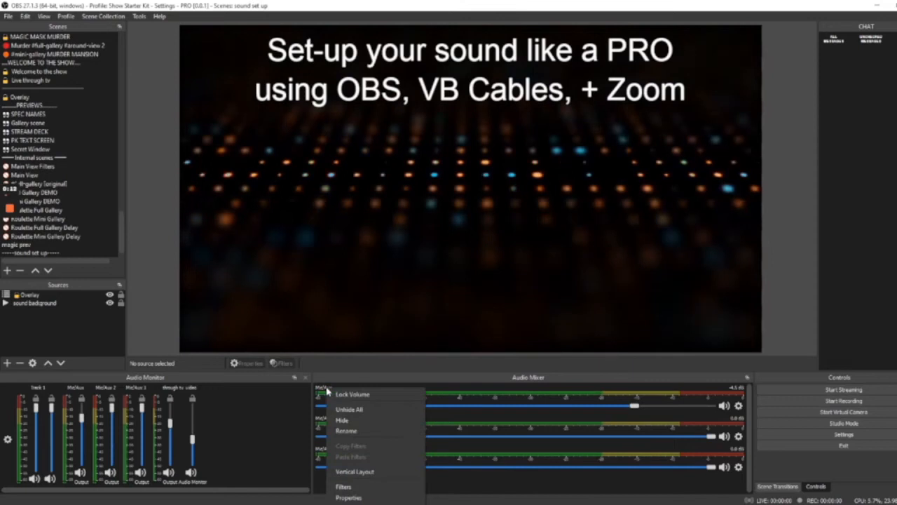
{"action": "left_click", "coordinate": [348, 431]}
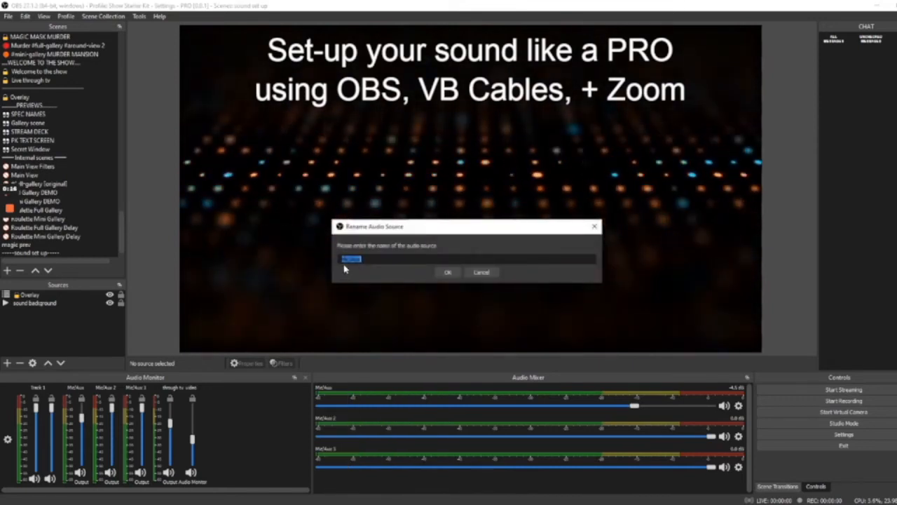
{"action": "left_click", "coordinate": [365, 260]}
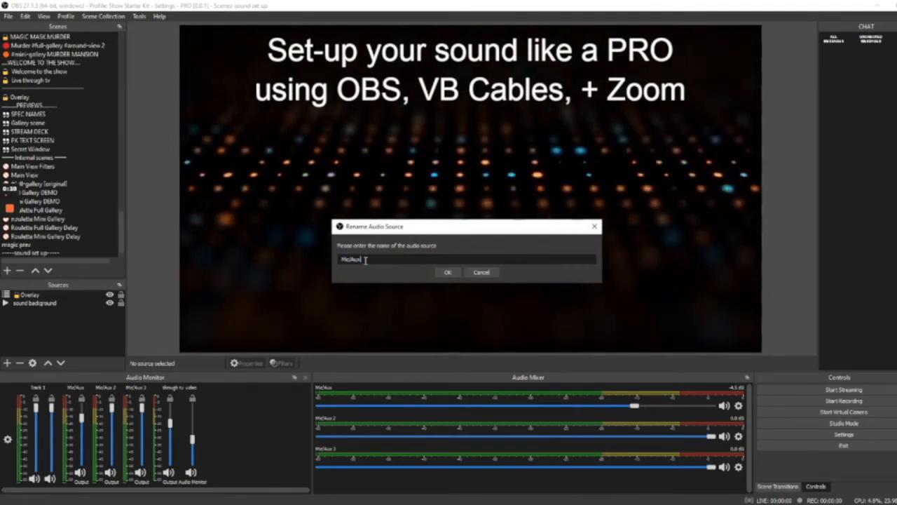
{"action": "type", "text": "/"}
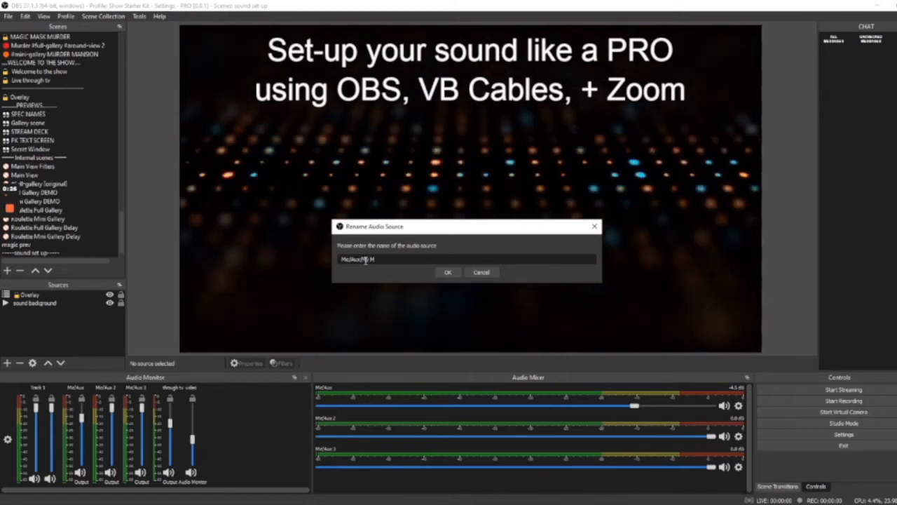
{"action": "type", "text": "M"}
{"action": "key", "text": "BackSpace"}
{"action": "key", "text": "BackSpace"}
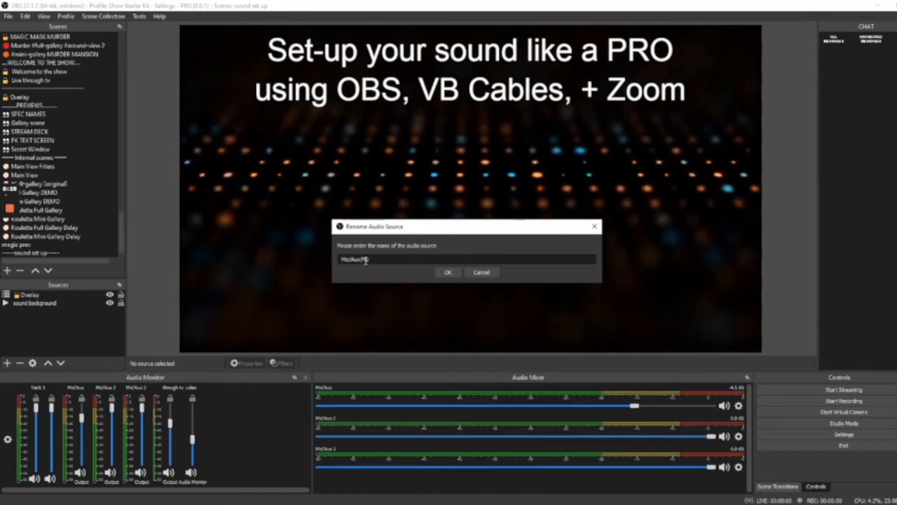
{"action": "type", "text": "Mic"}
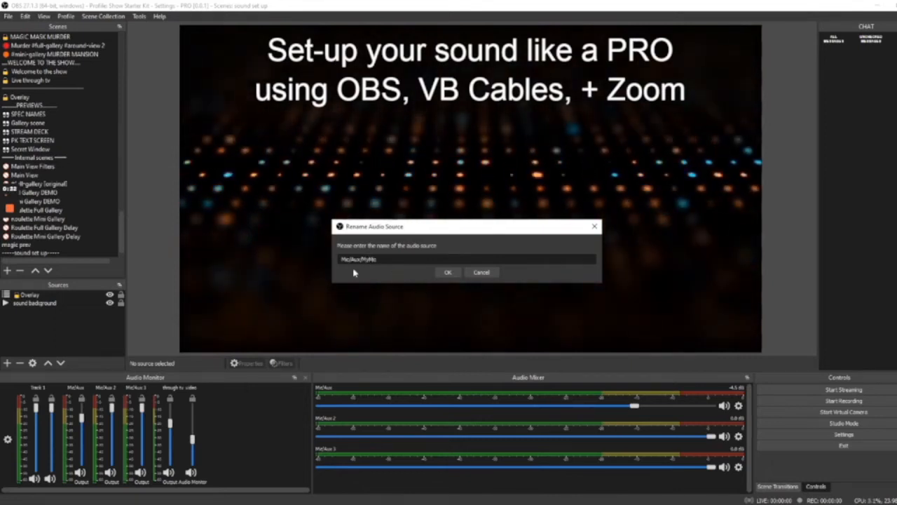
{"action": "left_click", "coordinate": [448, 272]}
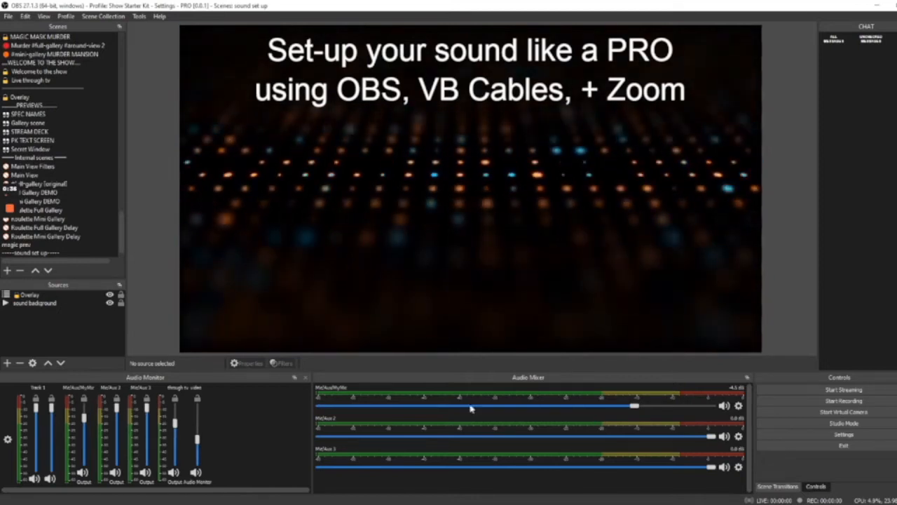
{"action": "mouse_move", "coordinate": [634, 406]}
{"action": "left_mouse_down"}
{"action": "mouse_move", "coordinate": [599, 408]}
{"action": "mouse_move", "coordinate": [643, 412]}
{"action": "left_mouse_up"}
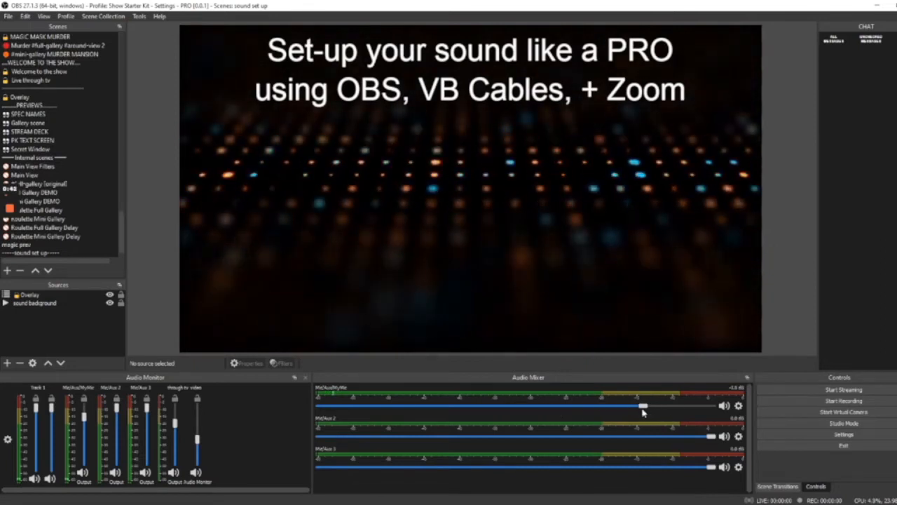
- Rename the second channel to Mic/Aux 2/VBCABLE/STREAMDECK/MUSIC
{"action": "right_click", "coordinate": [331, 422]}
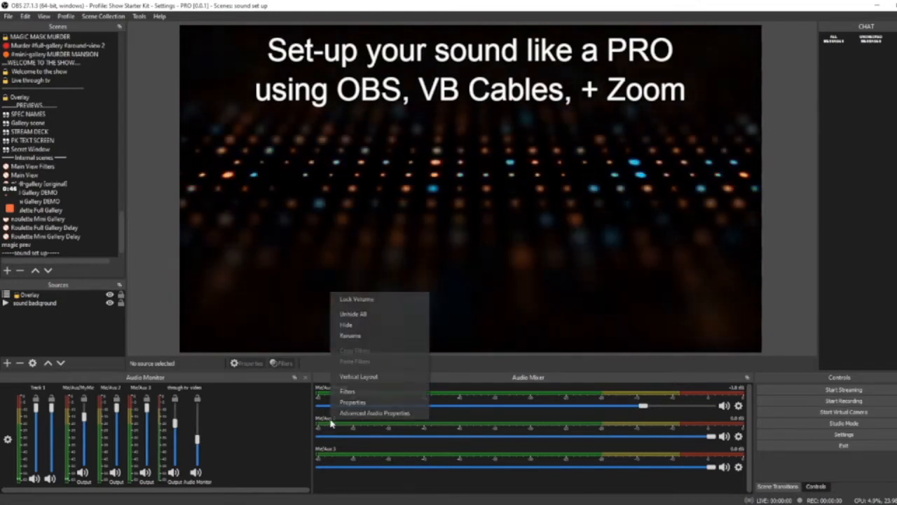
{"action": "left_click", "coordinate": [357, 339]}
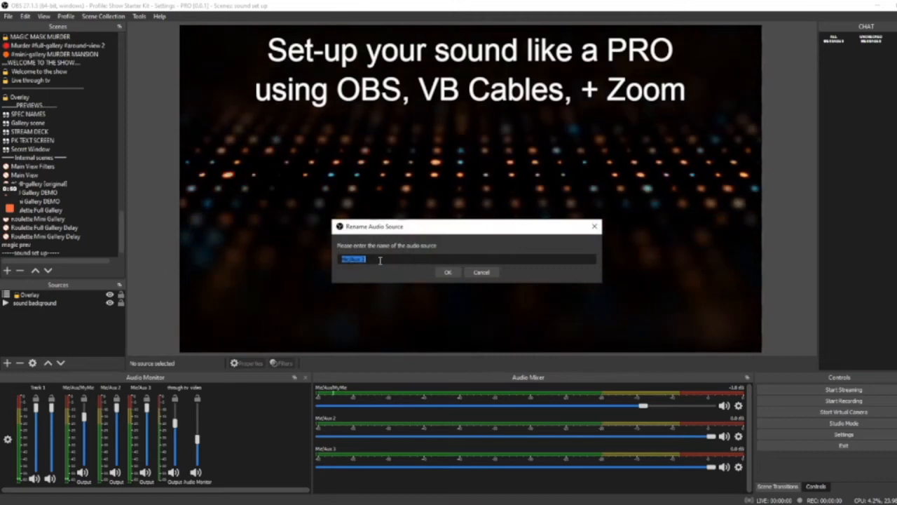
{"action": "key", "text": "End"}
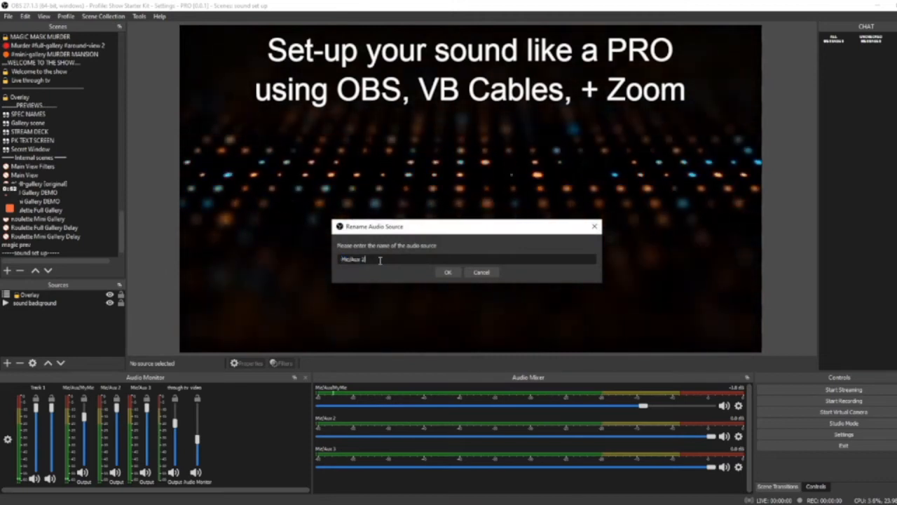
{"action": "type", "text": "/"}
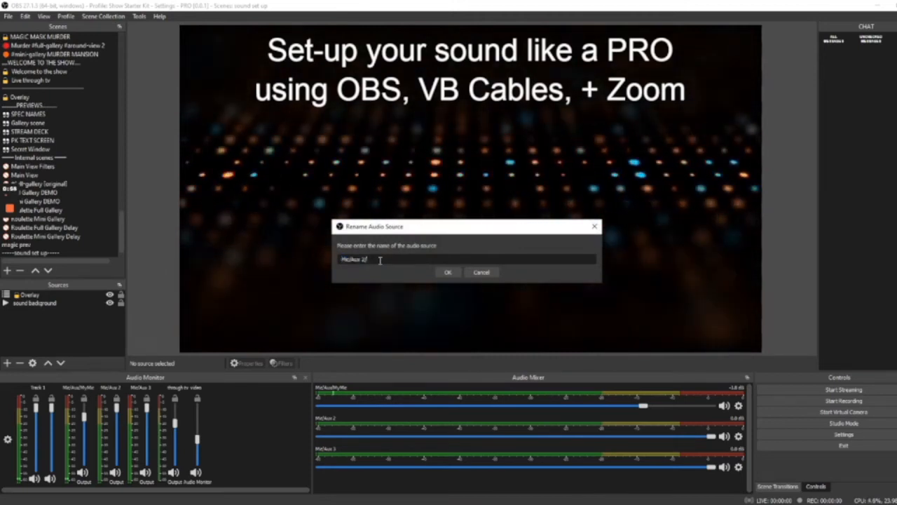
{"action": "type", "text": "VB"}
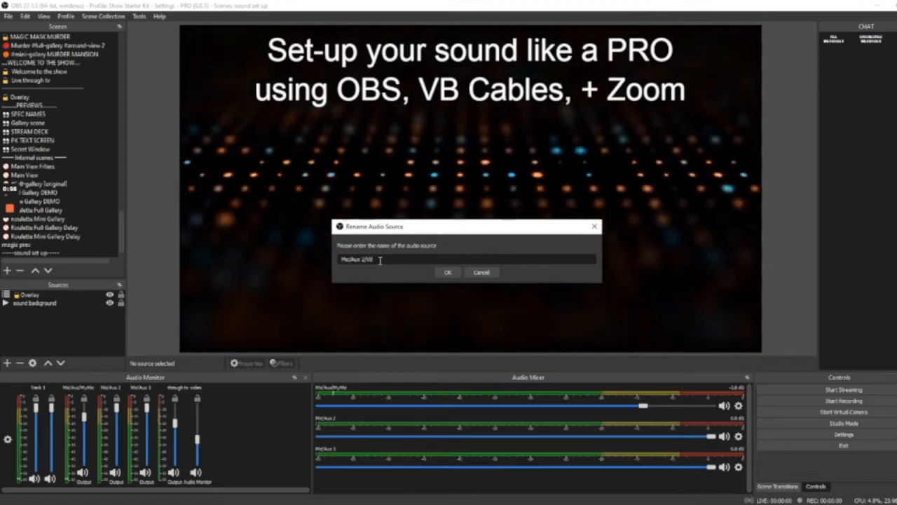
{"action": "type", "text": "CABLE/"}
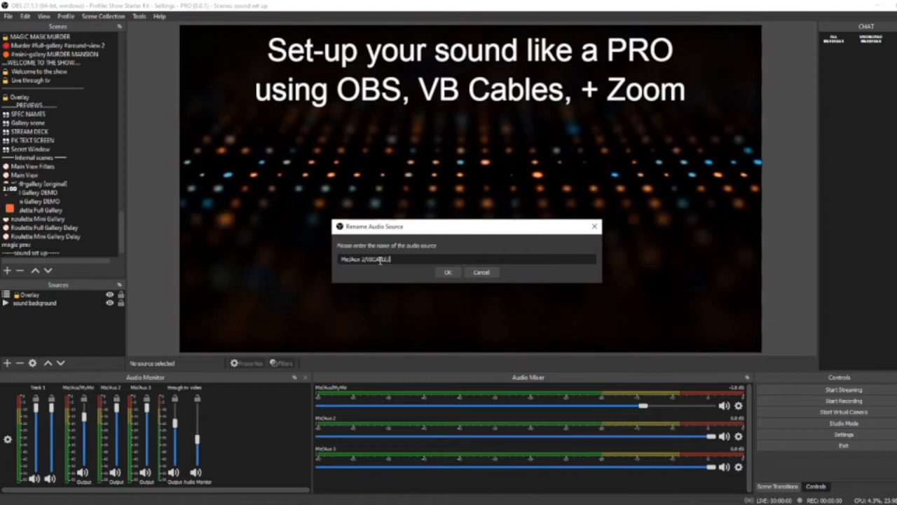
{"action": "type", "text": "STREA"}
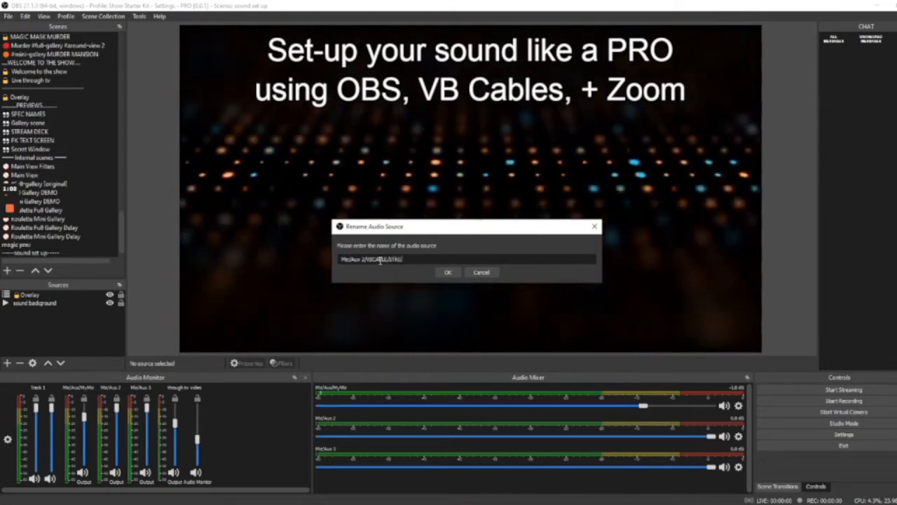
{"action": "type", "text": "MDECK"}
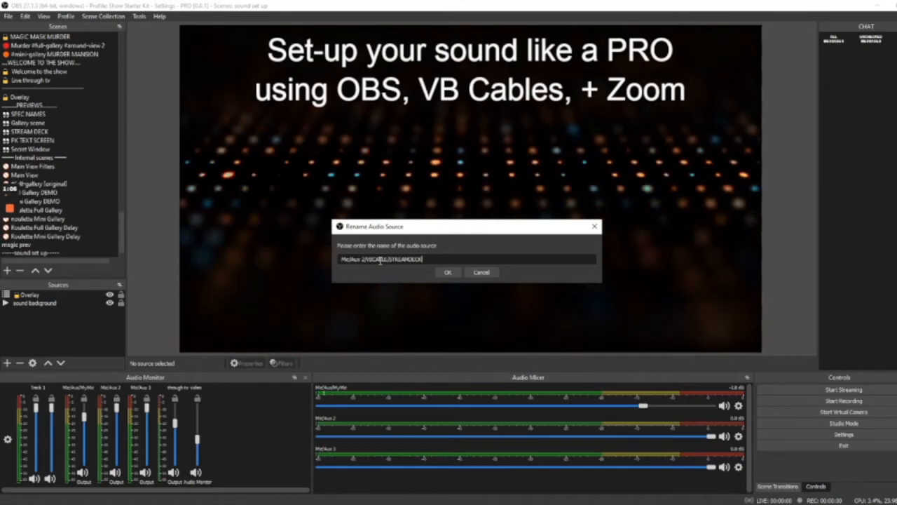
{"action": "type", "text": "/MUS"}
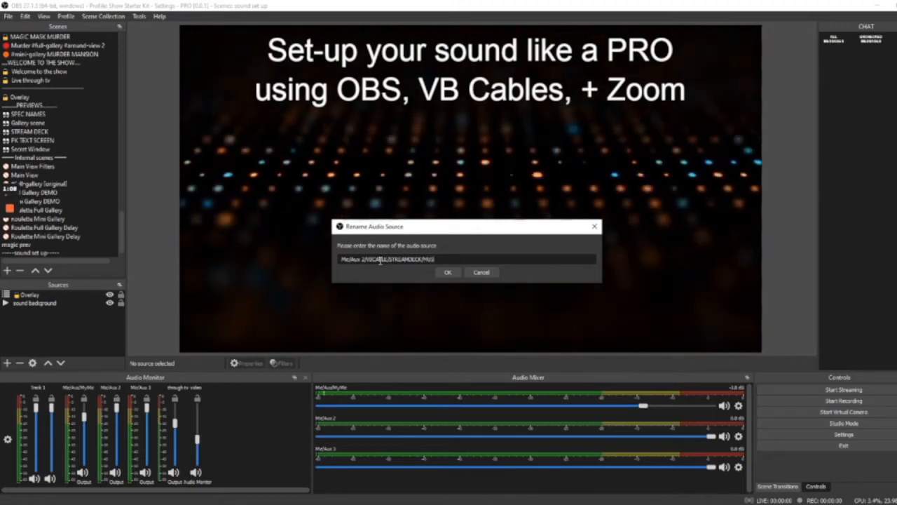
{"action": "type", "text": "IC"}
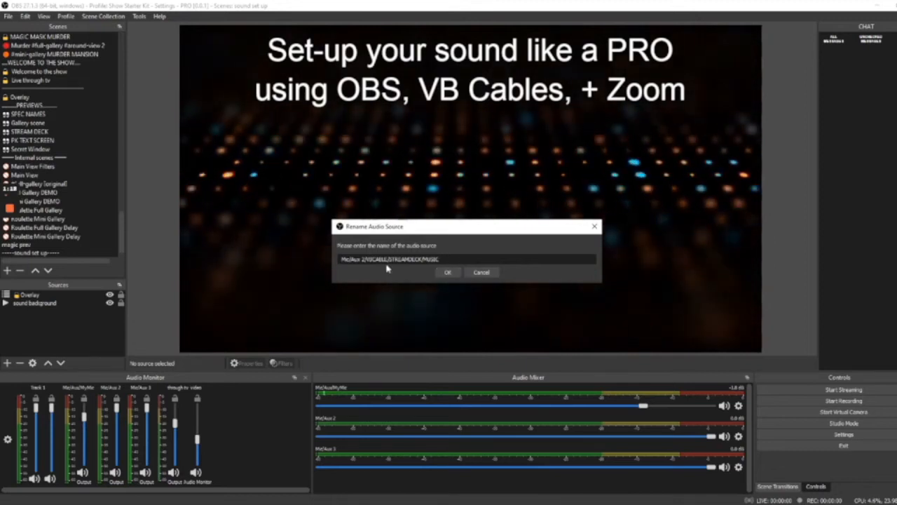
{"action": "left_click", "coordinate": [449, 274]}
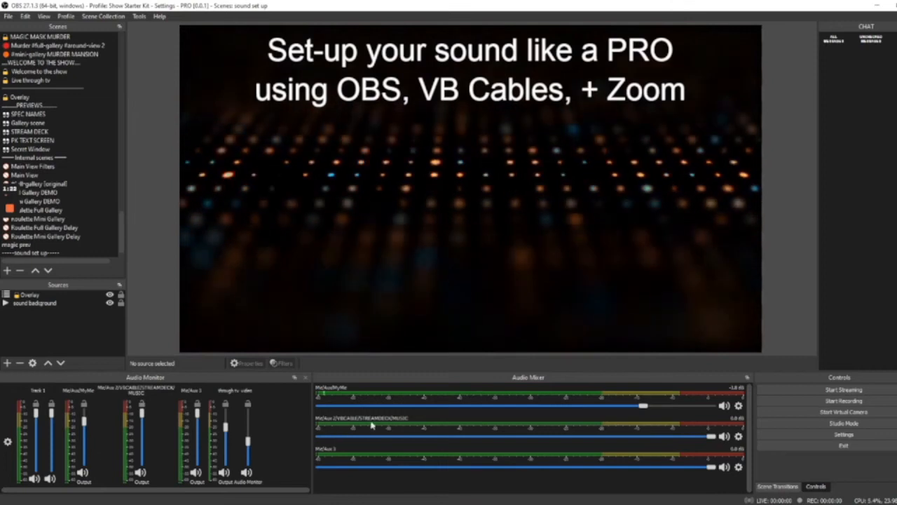
- Rename the third mixer channel to Mic/Aux 3/Zoom Audio in
{"action": "right_click", "coordinate": [328, 452]}
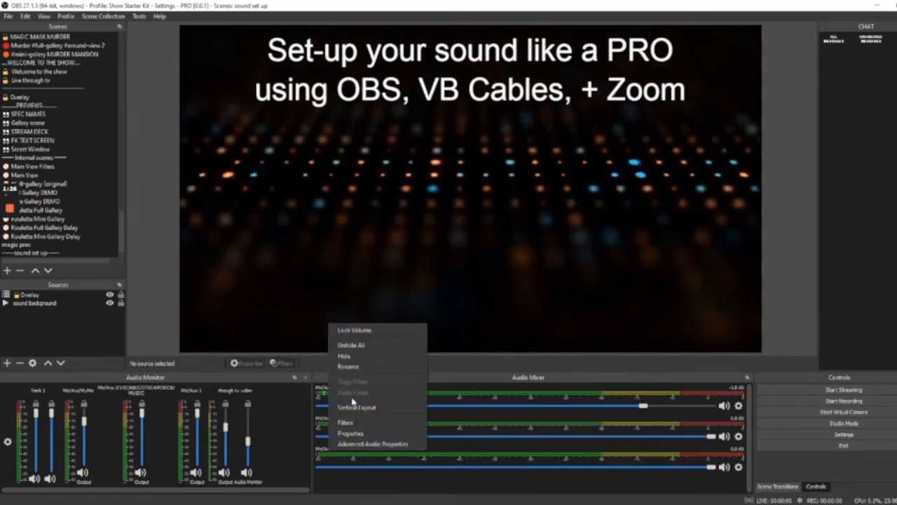
{"action": "left_click", "coordinate": [348, 366]}
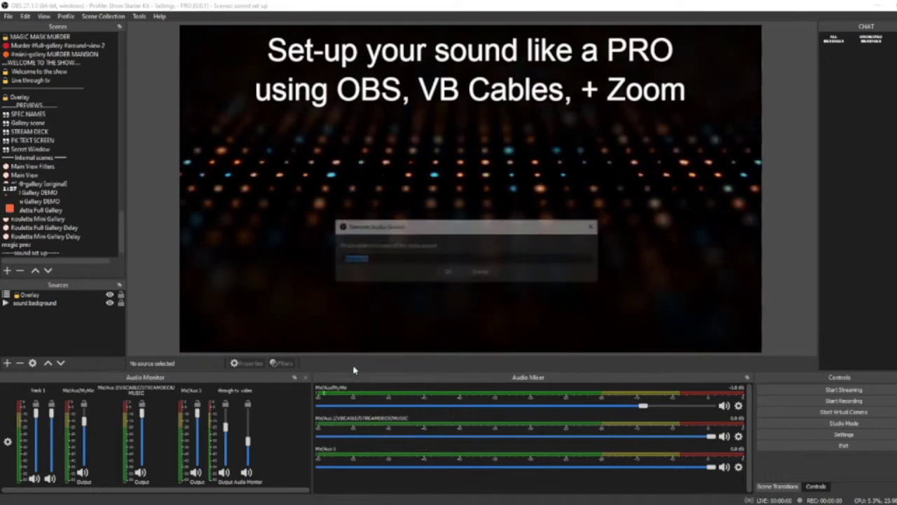
{"action": "left_click", "coordinate": [378, 259]}
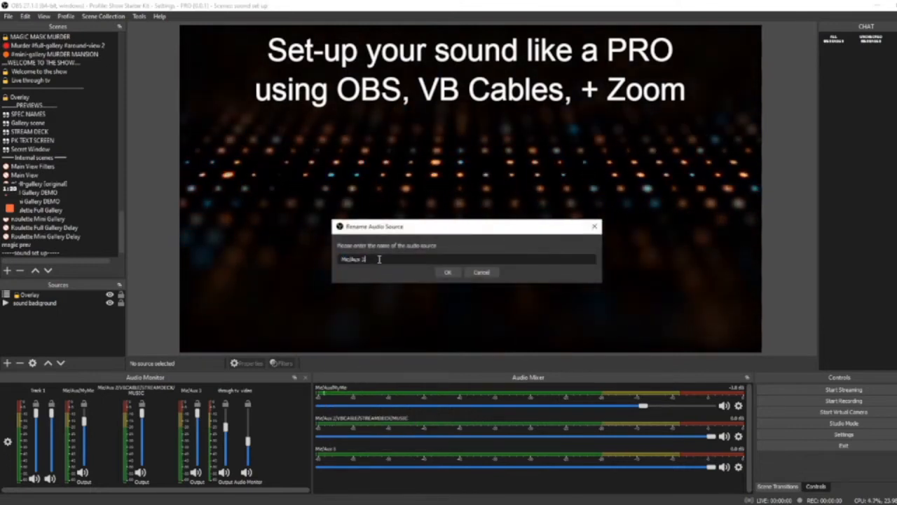
{"action": "type", "text": "/"}
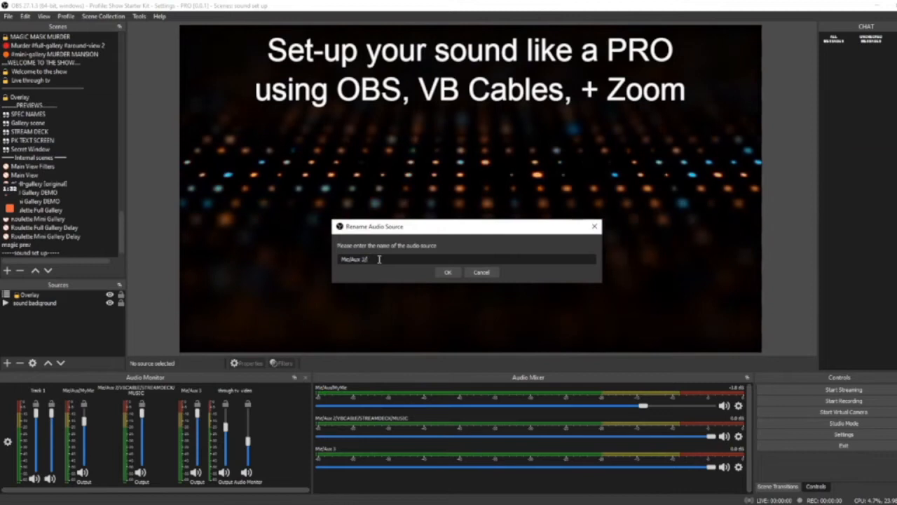
{"action": "type", "text": "Zoom"}
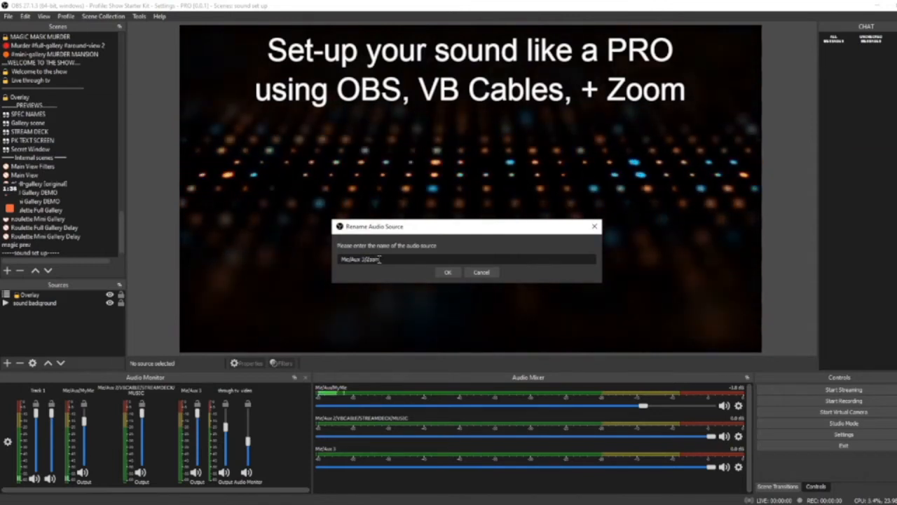
{"action": "type", "text": " Aud"}
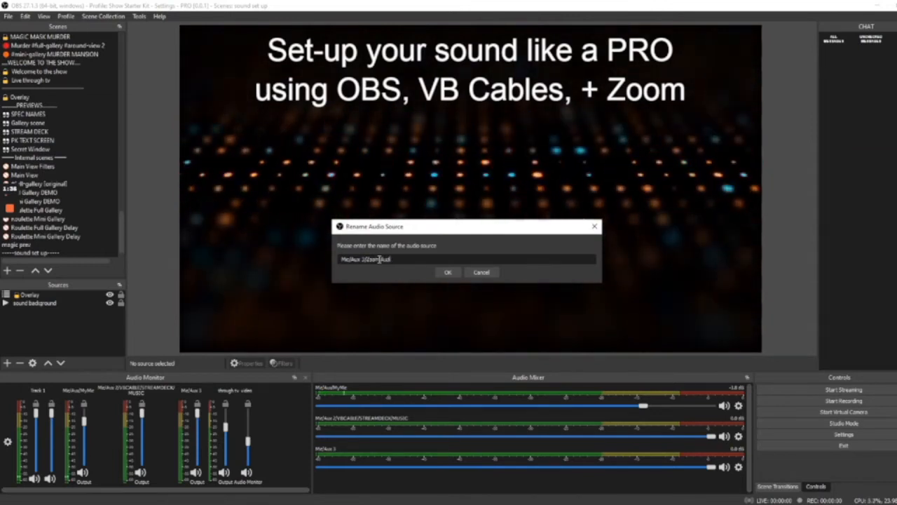
{"action": "type", "text": "io in"}
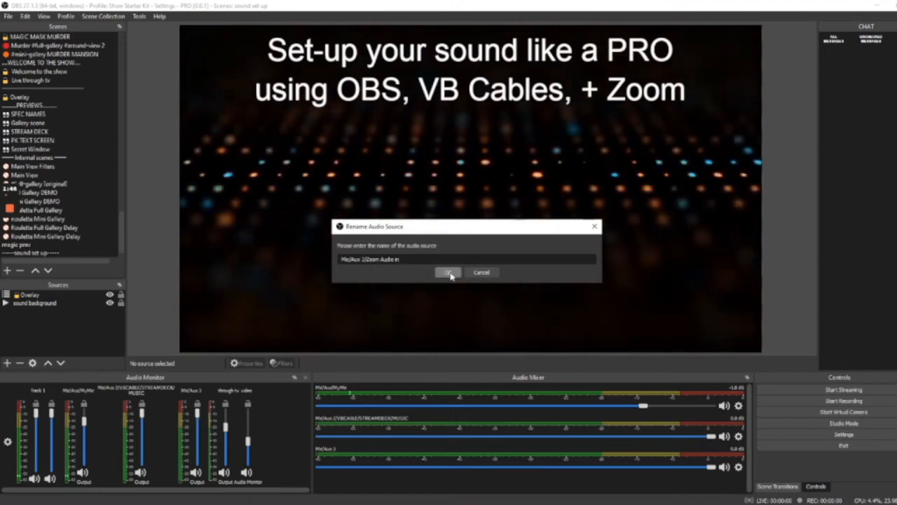
{"action": "left_click", "coordinate": [449, 274]}
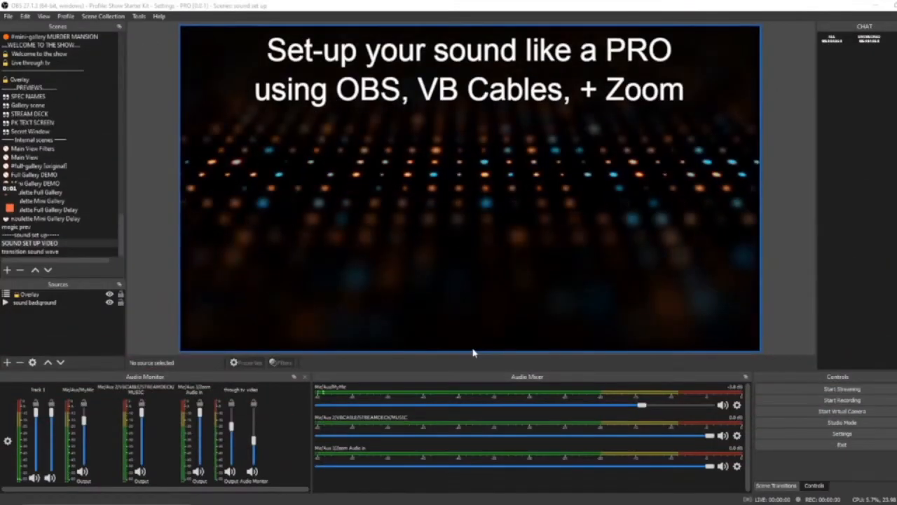
- In Advanced Audio Properties, set Mic/Aux/MyMic's Audio Monitoring to Monitor and Output, then close
{"action": "left_click", "coordinate": [465, 374]}
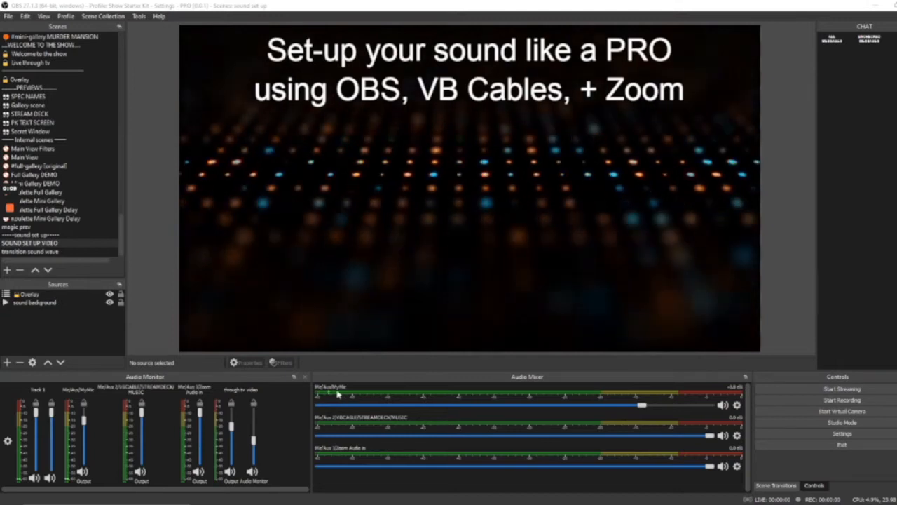
{"action": "left_click", "coordinate": [737, 405]}
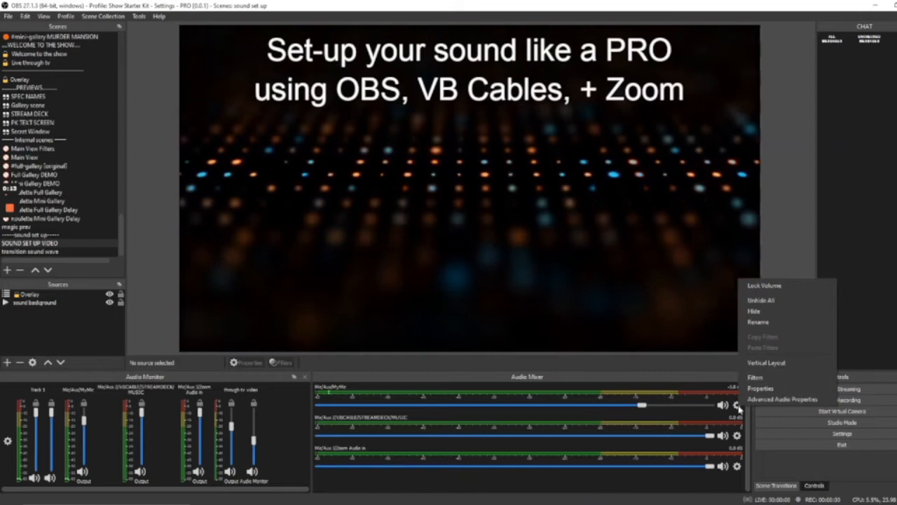
{"action": "left_click", "coordinate": [754, 403]}
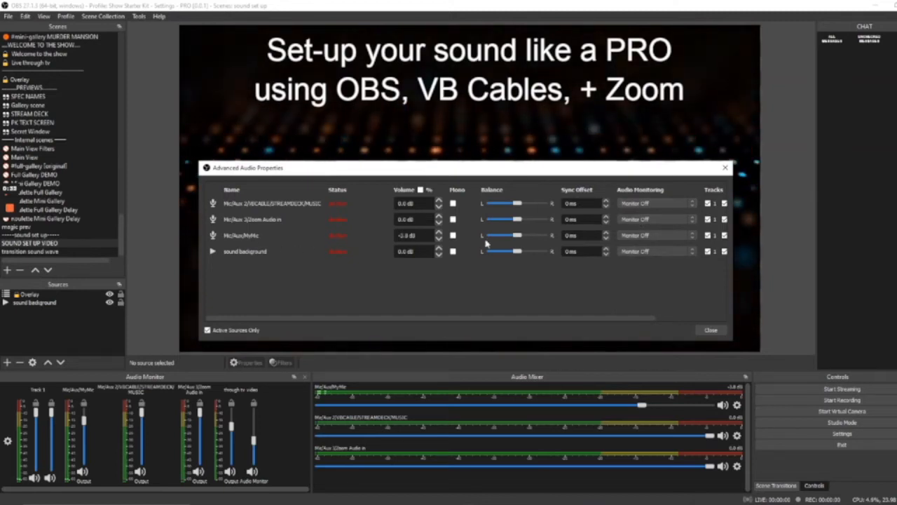
{"action": "left_click", "coordinate": [692, 236]}
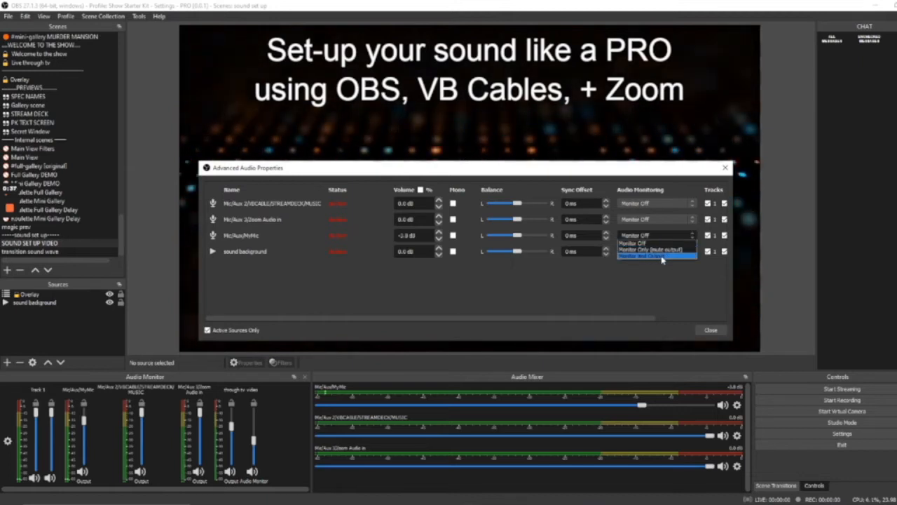
{"action": "left_click", "coordinate": [662, 260]}
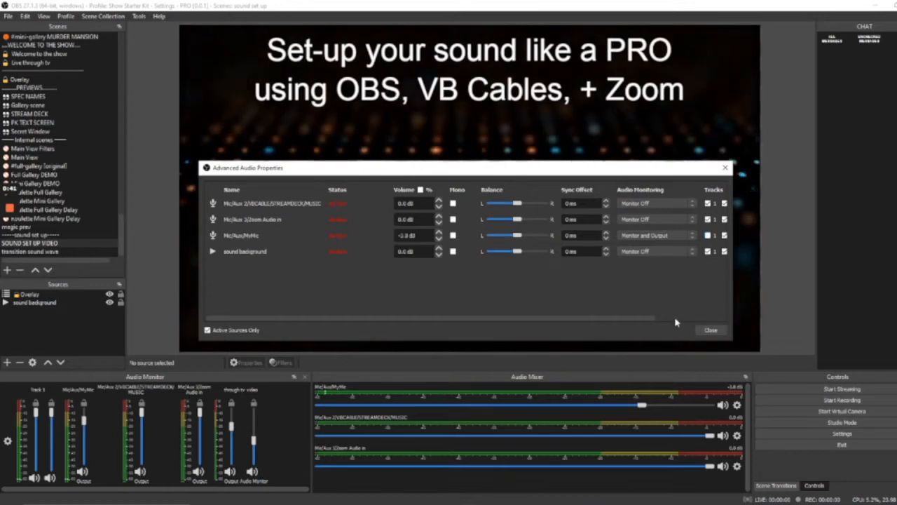
{"action": "left_click_drag", "start_coordinate": [626, 318], "coordinate": [715, 319]}
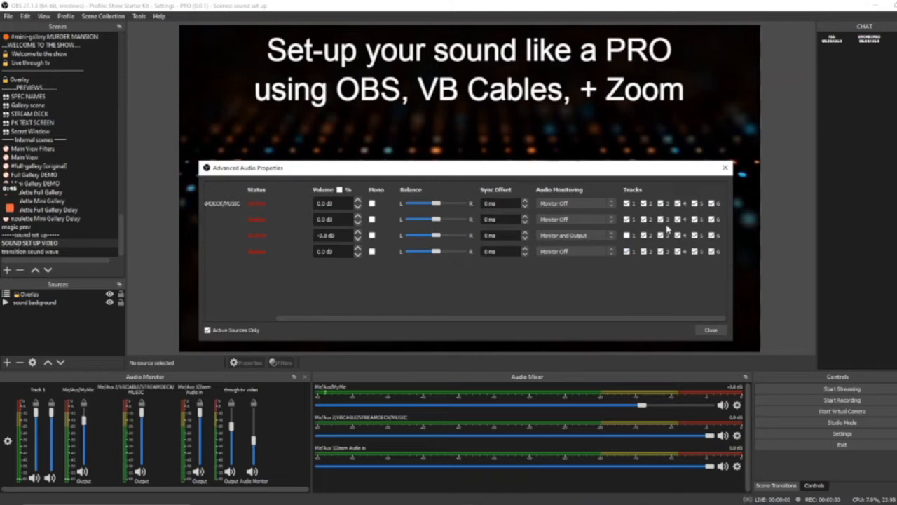
{"action": "left_click", "coordinate": [709, 332]}
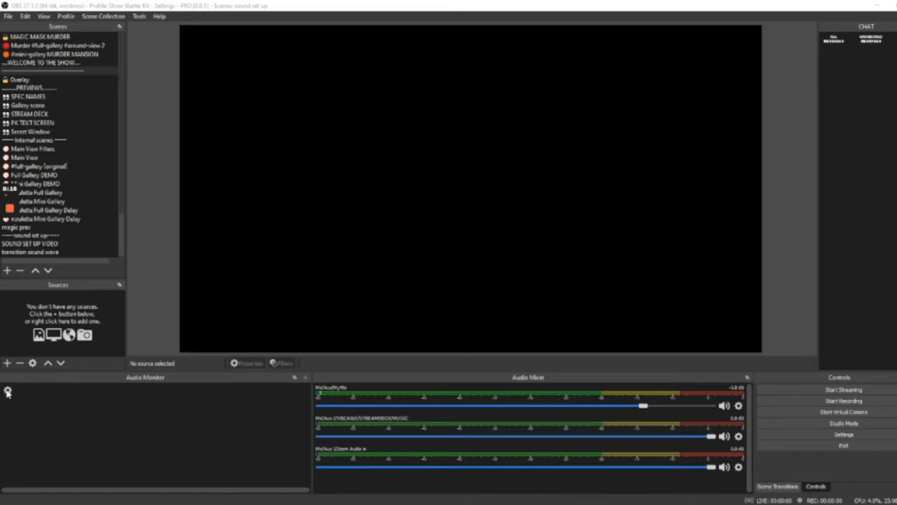
- Enable Meter Output and Output Slider in the Audio Monitor display options
{"action": "left_click", "coordinate": [8, 391]}
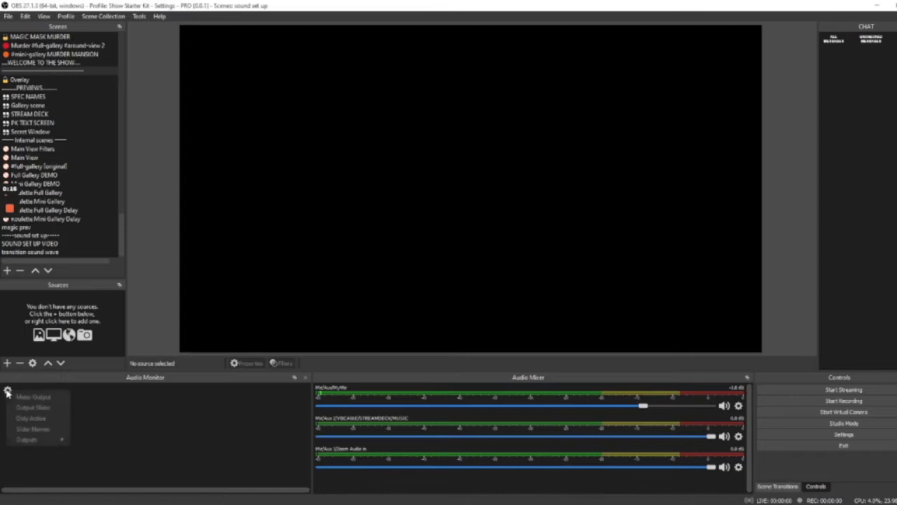
{"action": "left_click", "coordinate": [41, 398]}
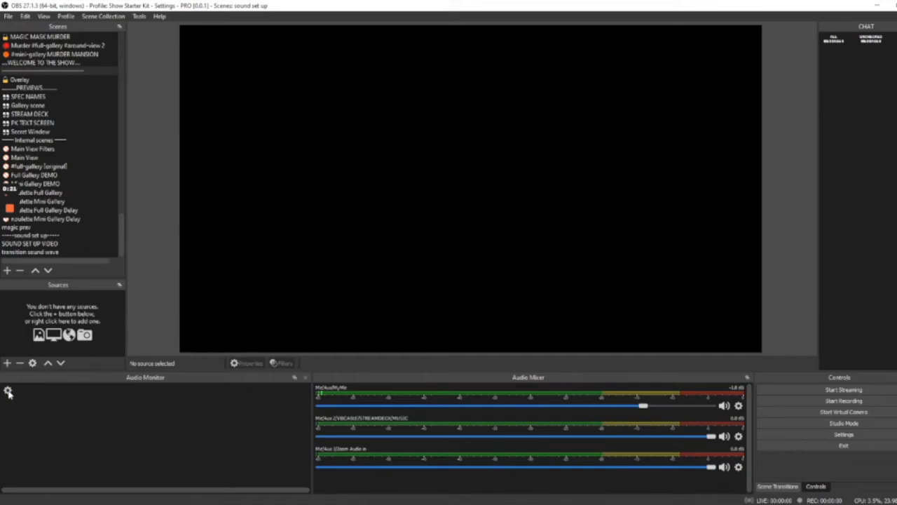
{"action": "left_click", "coordinate": [8, 392]}
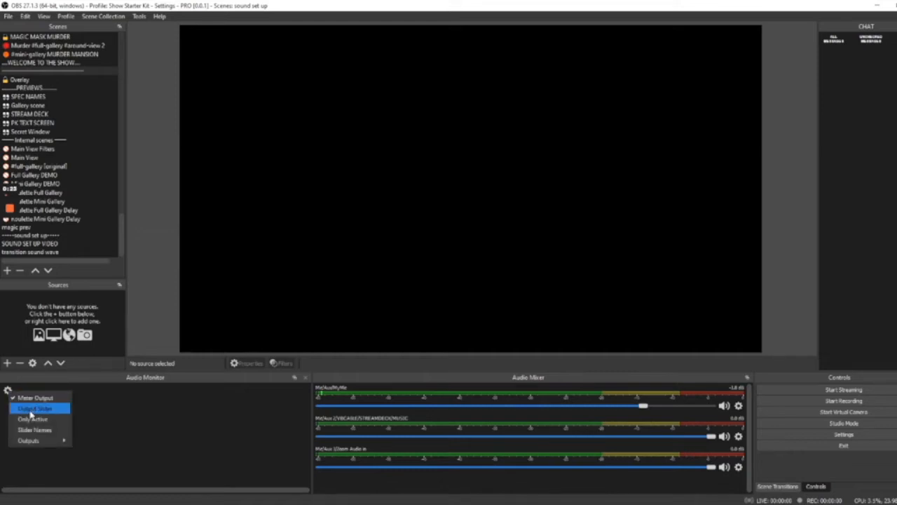
{"action": "left_click", "coordinate": [35, 409]}
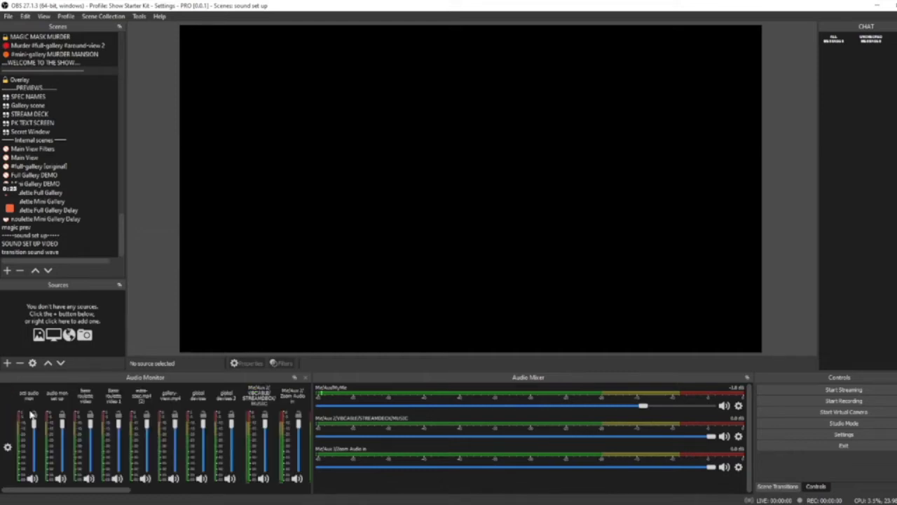
- Enable Only Active and Slider Names so only the three active sources show with names
{"action": "left_click", "coordinate": [8, 447]}
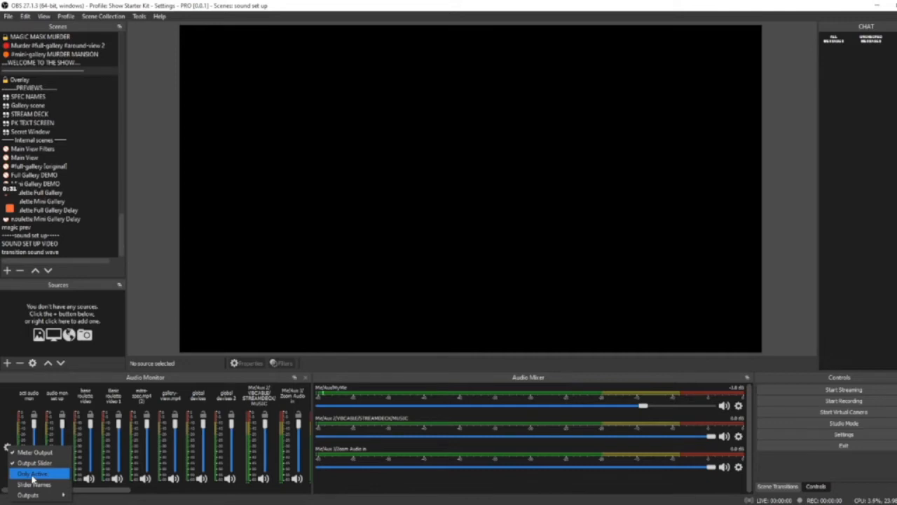
{"action": "left_click", "coordinate": [32, 474]}
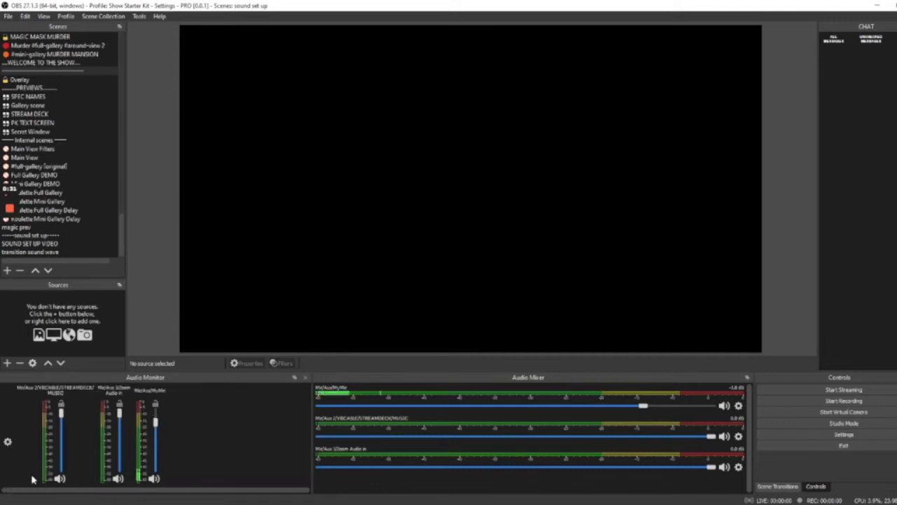
{"action": "left_click", "coordinate": [9, 443]}
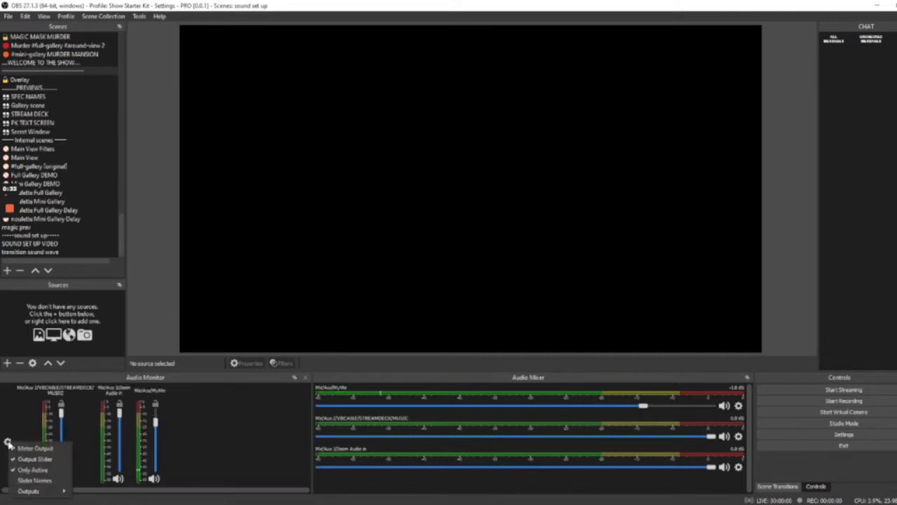
{"action": "left_click", "coordinate": [31, 480]}
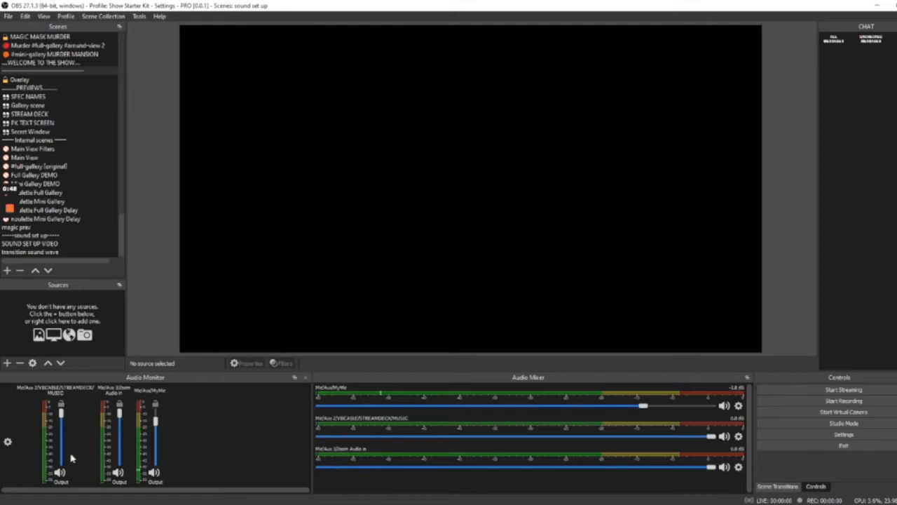
{"action": "left_click", "coordinate": [8, 443]}
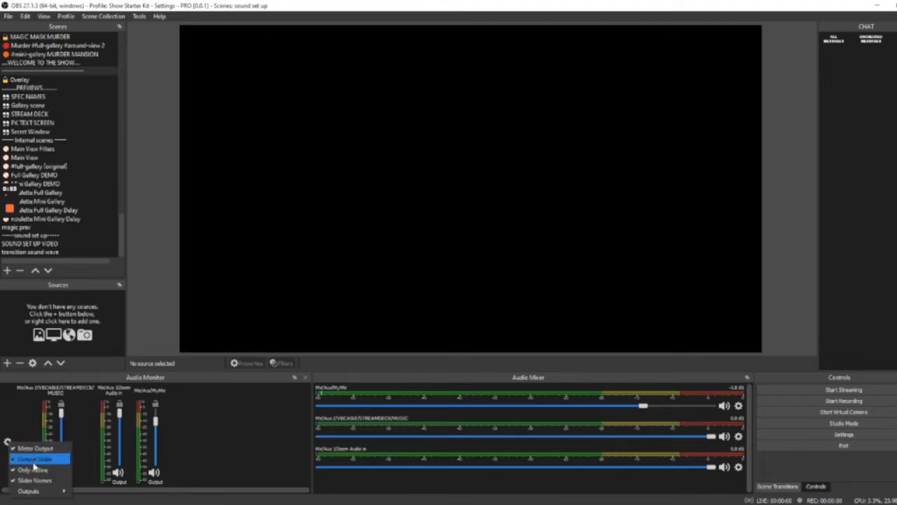
{"action": "mouse_move", "coordinate": [31, 490]}
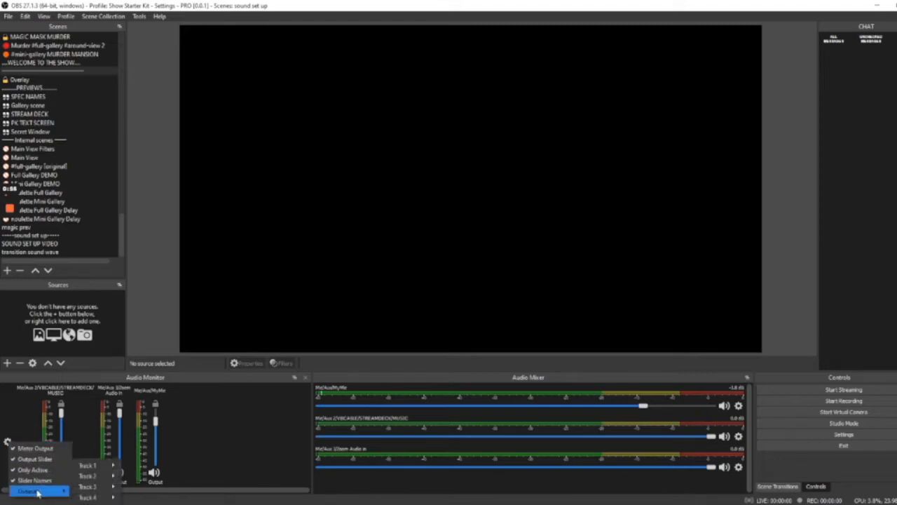
{"action": "mouse_move", "coordinate": [91, 465]}
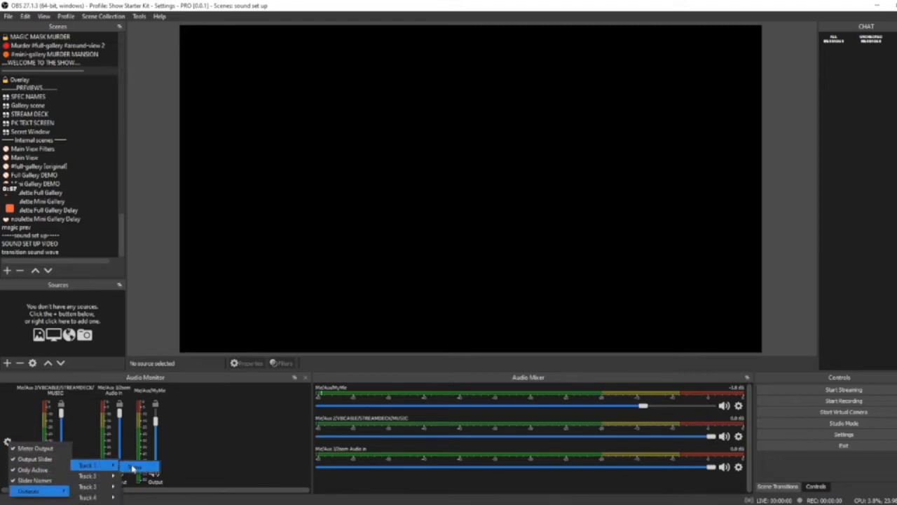
- Show Track 1, route it to Speakers (VB-Audio Cable B) and lower its volume slightly
{"action": "left_click", "coordinate": [138, 468]}
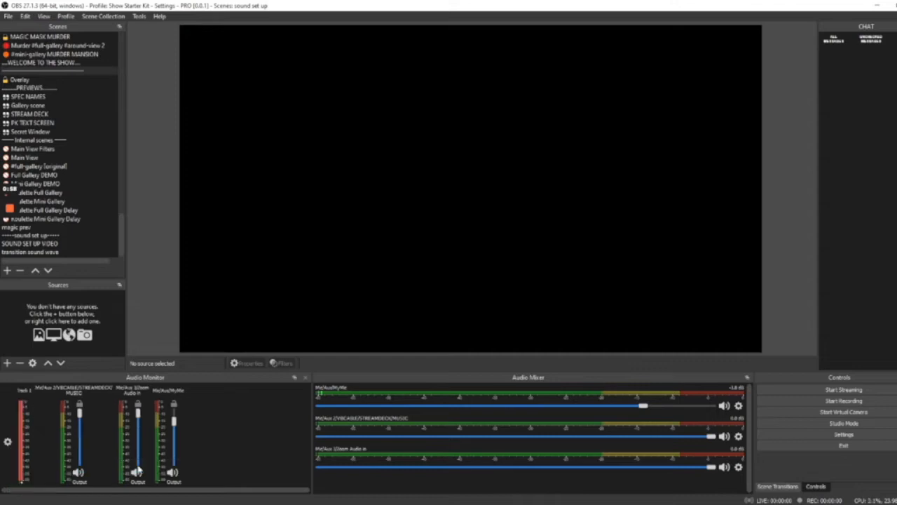
{"action": "left_click", "coordinate": [8, 442]}
{"action": "mouse_move", "coordinate": [32, 490]}
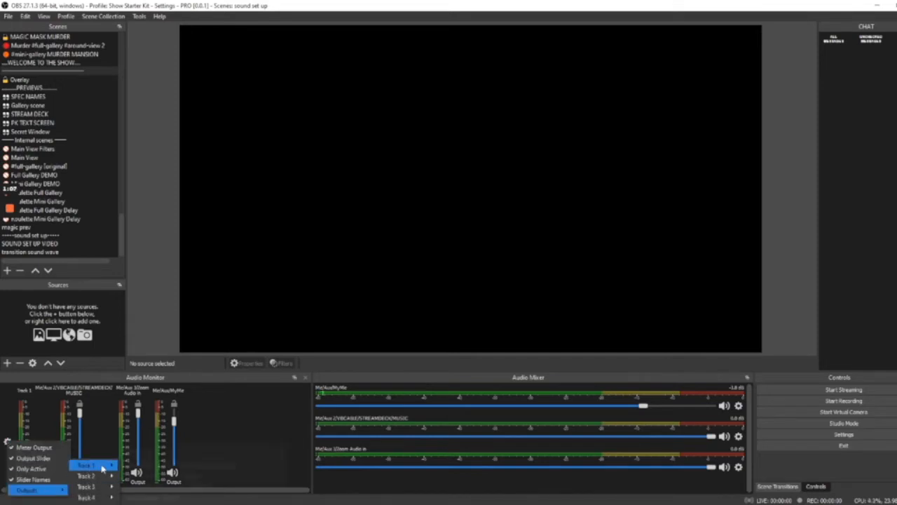
{"action": "mouse_move", "coordinate": [87, 465]}
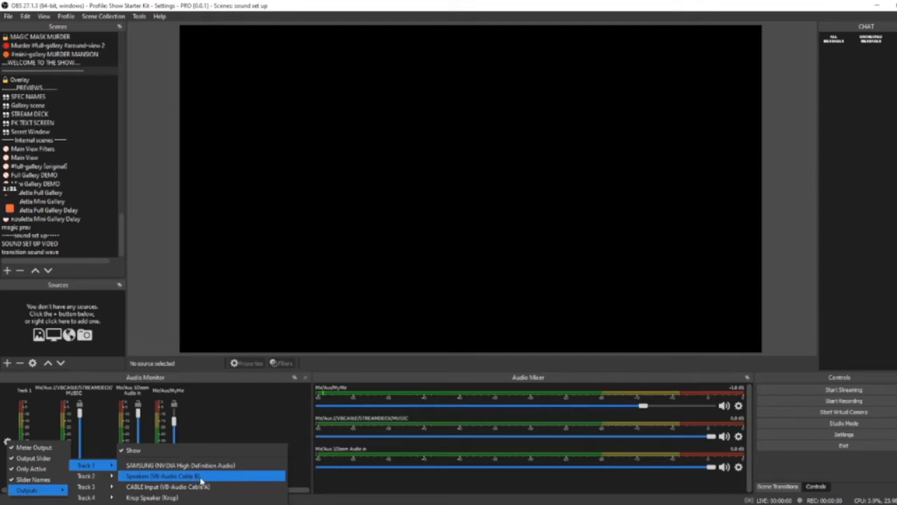
{"action": "left_click", "coordinate": [201, 478]}
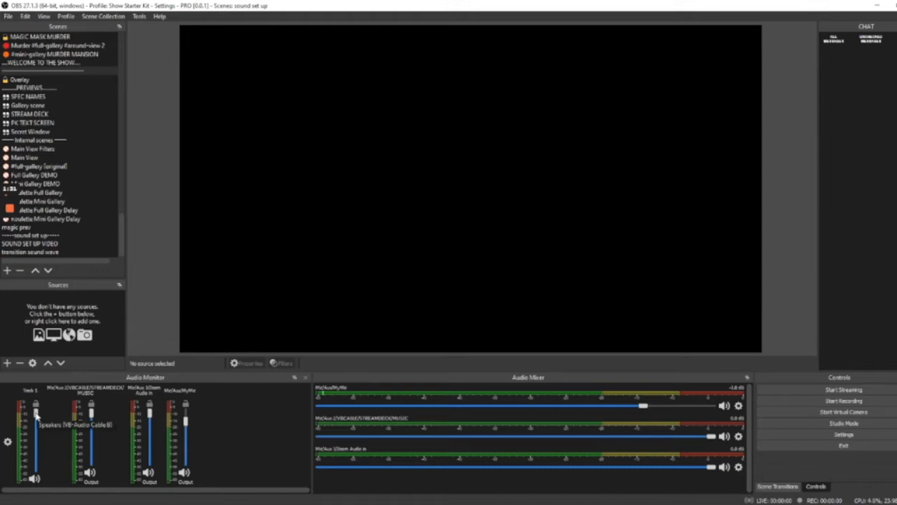
{"action": "mouse_move", "coordinate": [36, 412]}
{"action": "left_mouse_down"}
{"action": "mouse_move", "coordinate": [37, 460]}
{"action": "mouse_move", "coordinate": [36, 412]}
{"action": "left_mouse_up"}
- Also send Track 1 to the SAMSUNG audio device and lower that output to mid level
{"action": "left_click", "coordinate": [8, 443]}
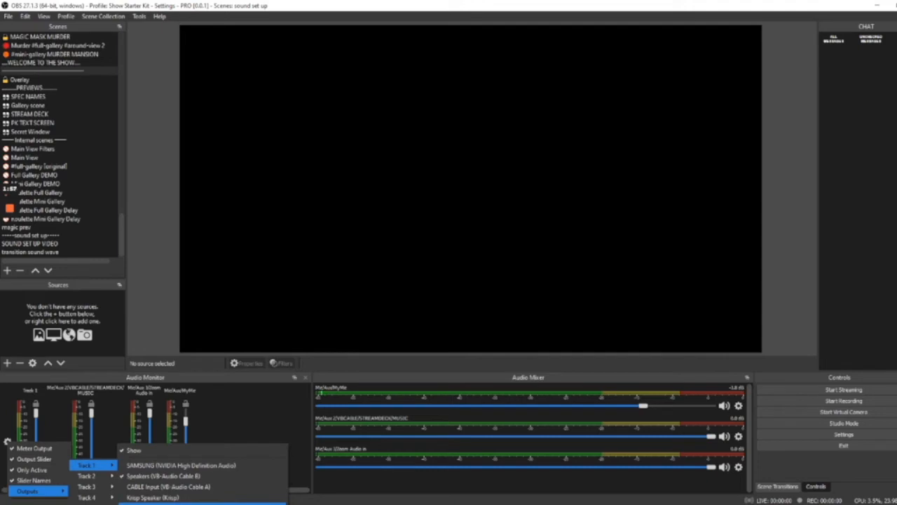
{"action": "left_click", "coordinate": [192, 466]}
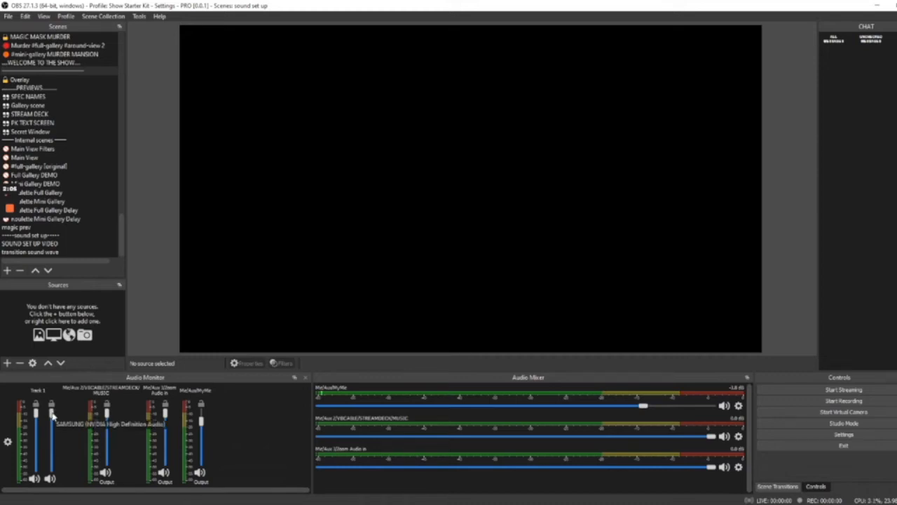
{"action": "left_click_drag", "start_coordinate": [52, 411], "coordinate": [53, 457]}
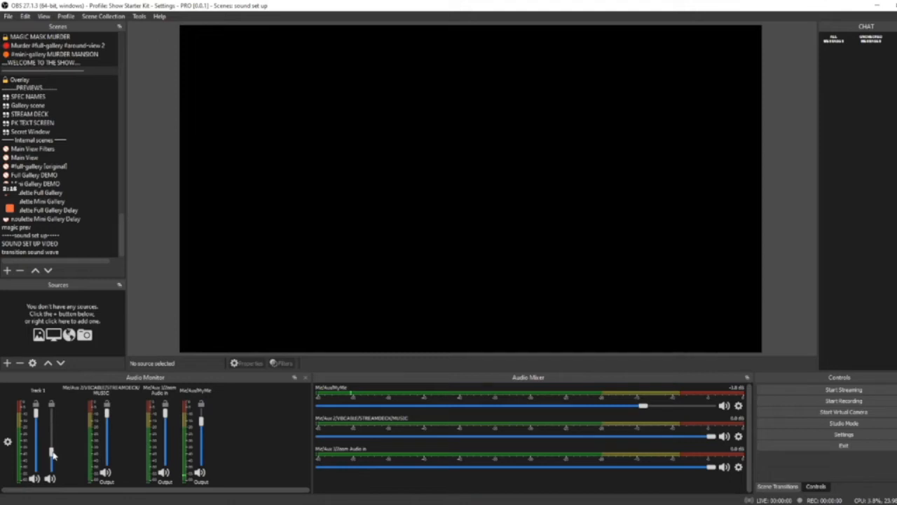
- Add Krisp Speaker as another Track 1 output, lower its level, then bring Zoom forward
{"action": "left_click", "coordinate": [8, 443]}
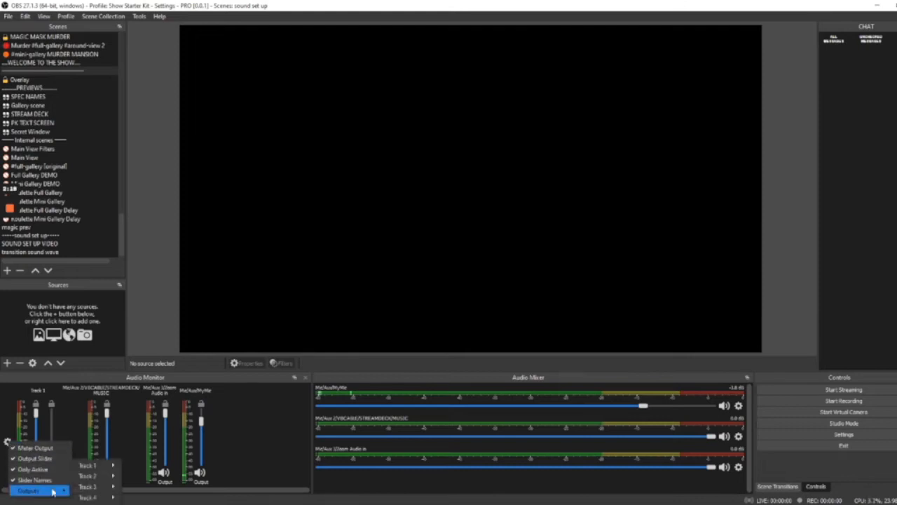
{"action": "mouse_move", "coordinate": [32, 490]}
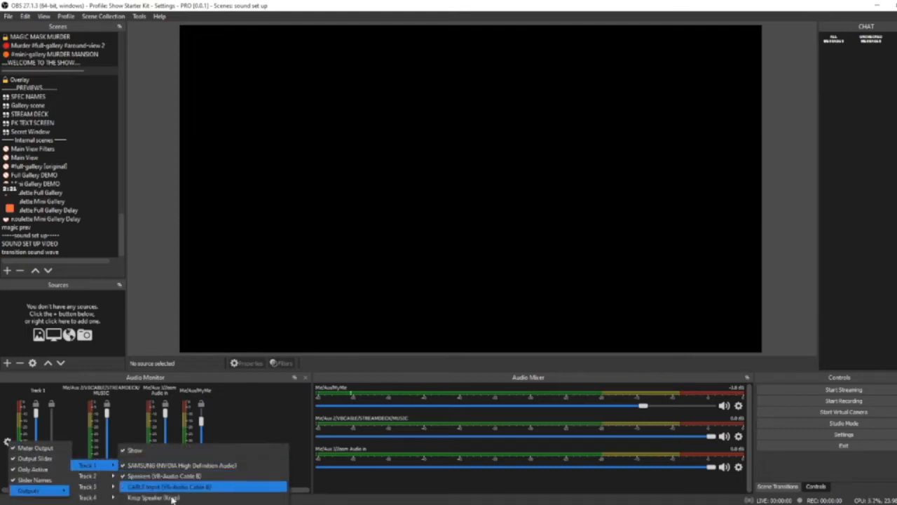
{"action": "left_click", "coordinate": [154, 497]}
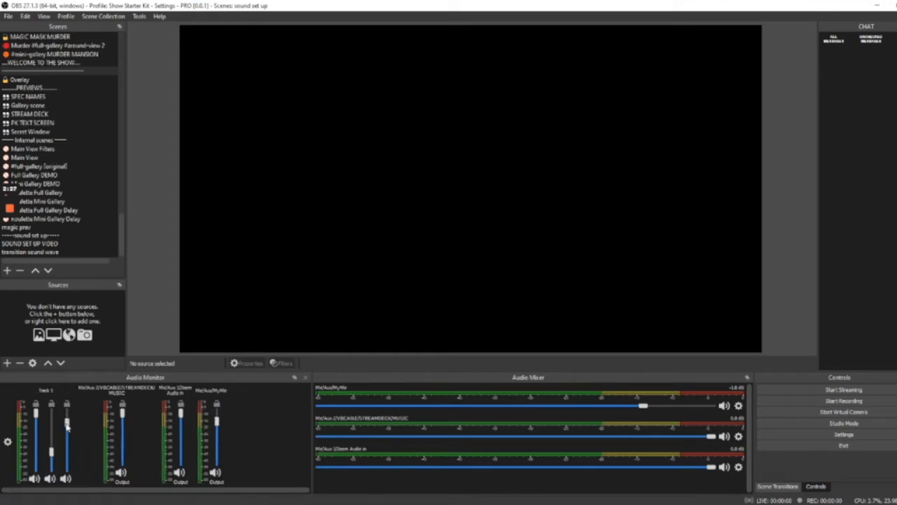
{"action": "left_click_drag", "start_coordinate": [67, 414], "coordinate": [68, 445]}
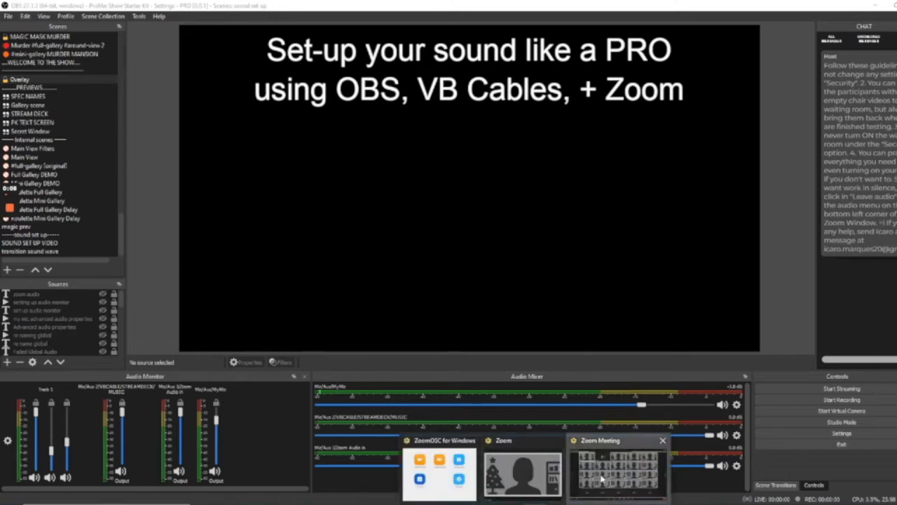
{"action": "left_click", "coordinate": [617, 466]}
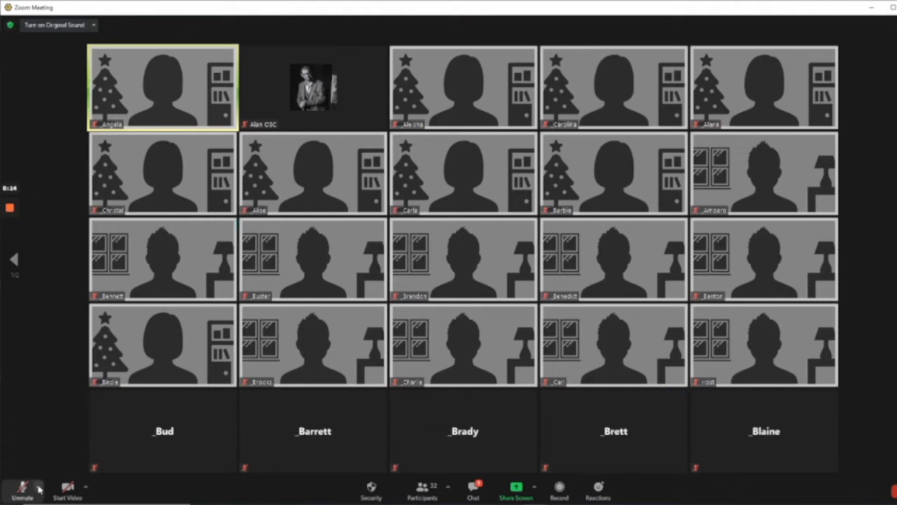
- Set the Zoom meeting speaker to CABLE Input (VB-Audio Cable A) and return to OBS
{"action": "left_click", "coordinate": [39, 489]}
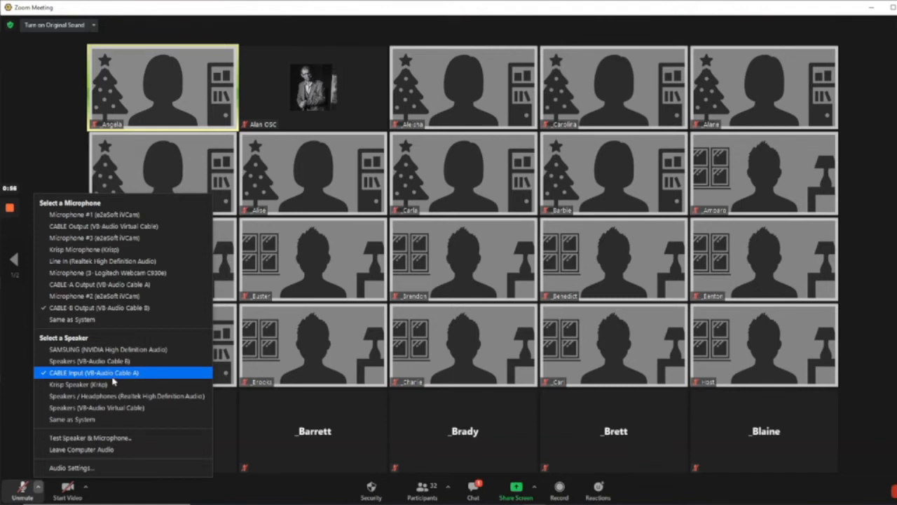
{"action": "left_click", "coordinate": [160, 376]}
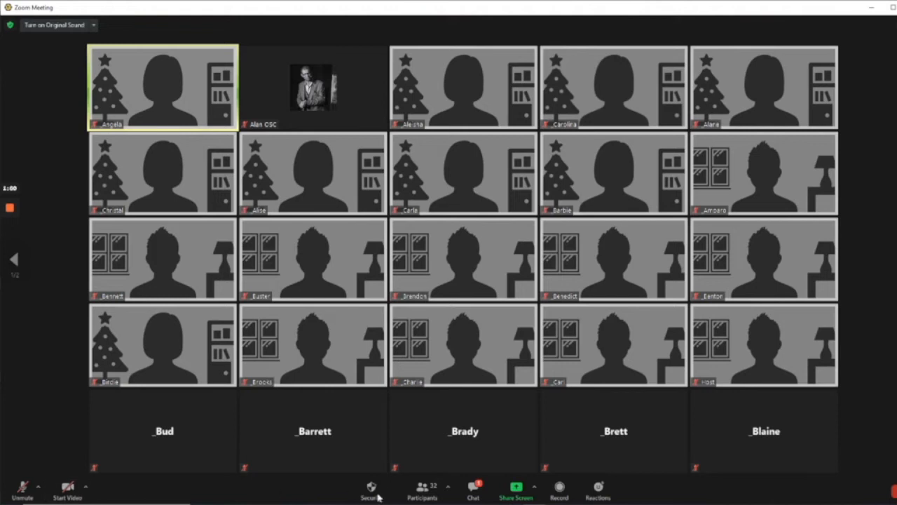
{"action": "key", "text": "alt+Tab"}
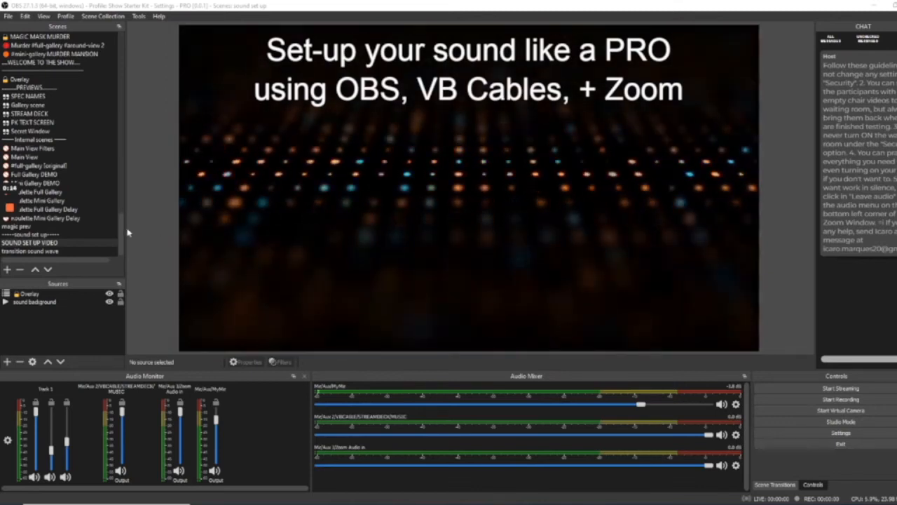
{"action": "scroll", "coordinate": [123, 230], "scroll_direction": "up", "scroll_amount": 1}
{"action": "left_click_drag", "start_coordinate": [122, 230], "coordinate": [123, 106]}
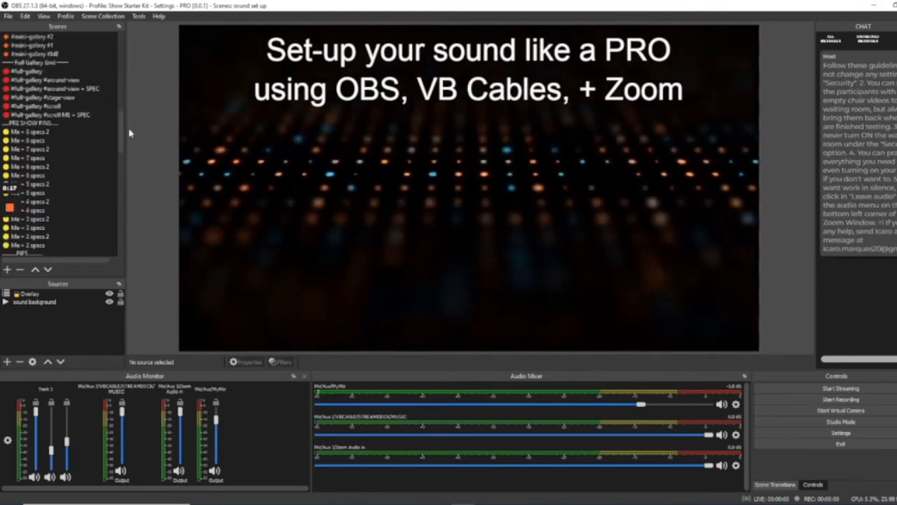
{"action": "scroll", "coordinate": [105, 112], "scroll_direction": "down", "scroll_amount": 3}
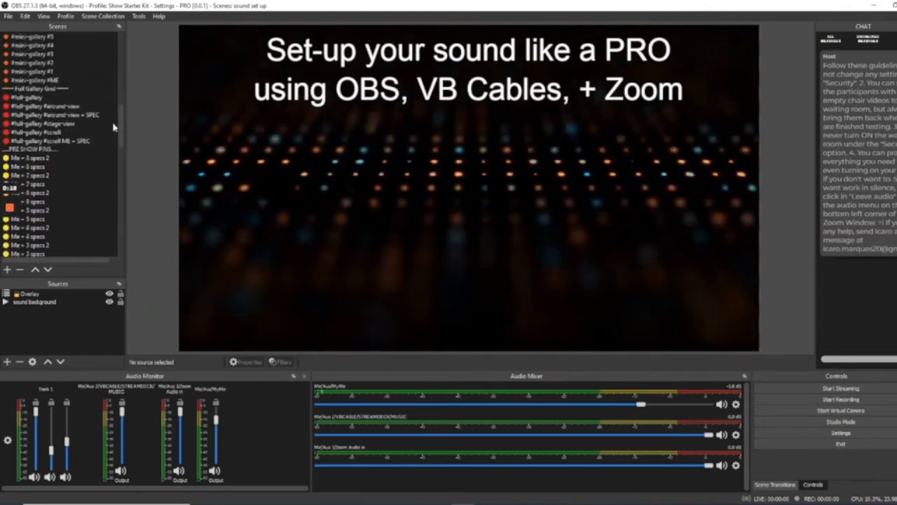
- Switch to the #full-gallery #around-view scene
{"action": "left_click", "coordinate": [55, 107]}
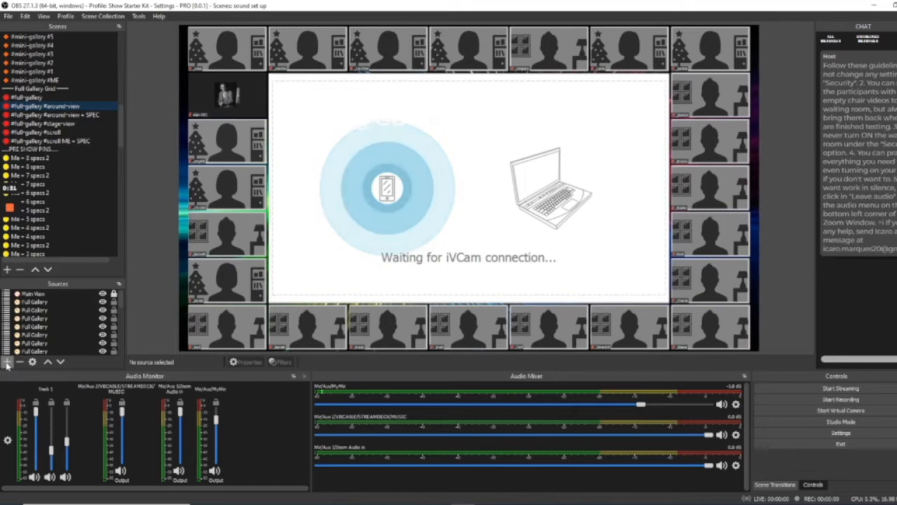
- Create a new Media Source named scary music and browse for its file
{"action": "left_click", "coordinate": [7, 363]}
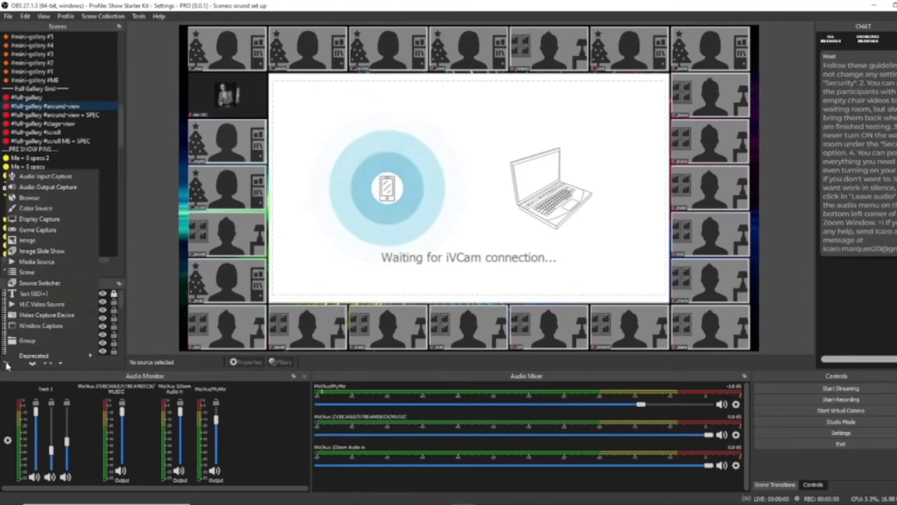
{"action": "left_click", "coordinate": [53, 260]}
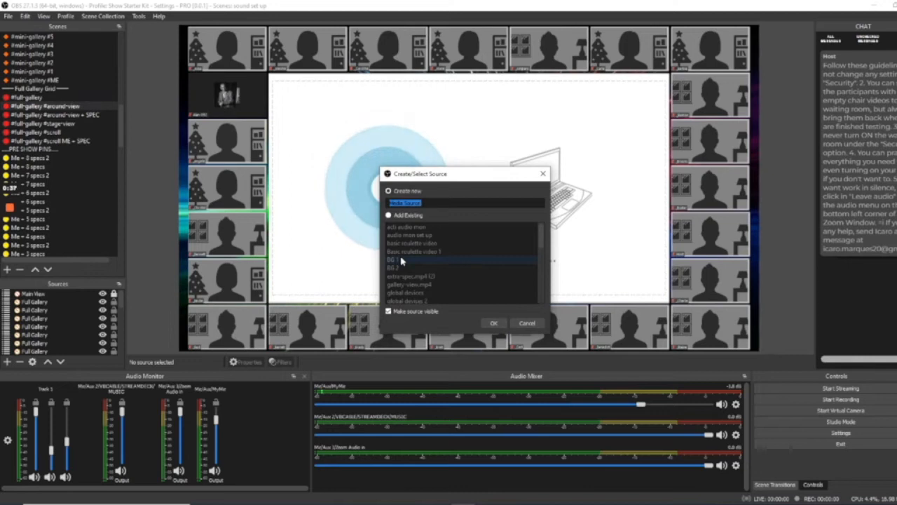
{"action": "type", "text": "soury"}
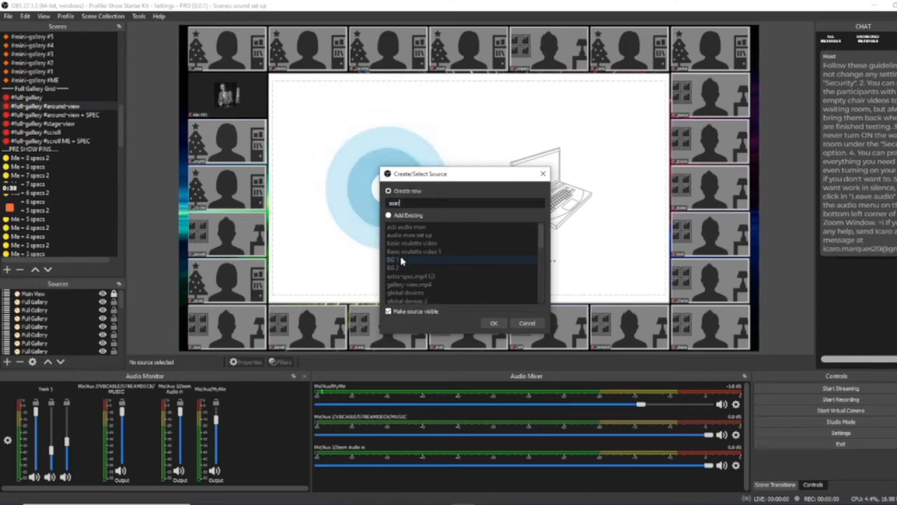
{"action": "type", "text": " music"}
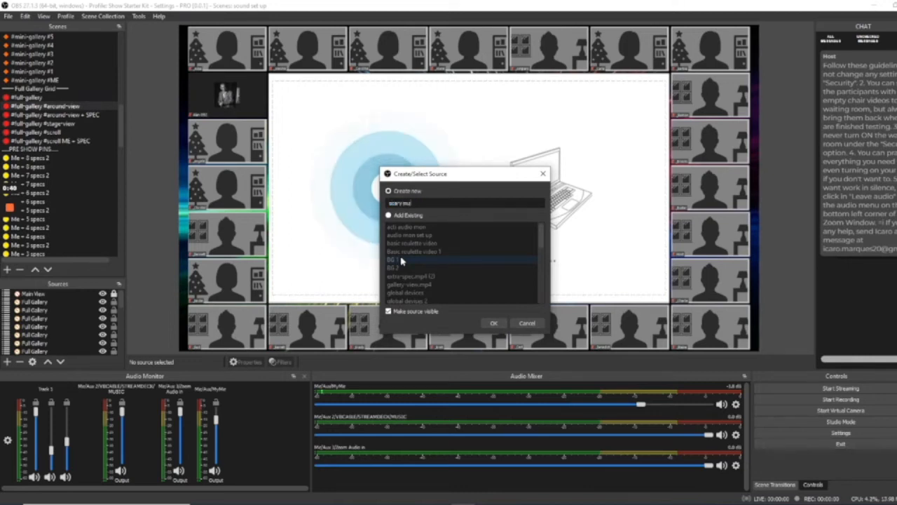
{"action": "left_click", "coordinate": [493, 323]}
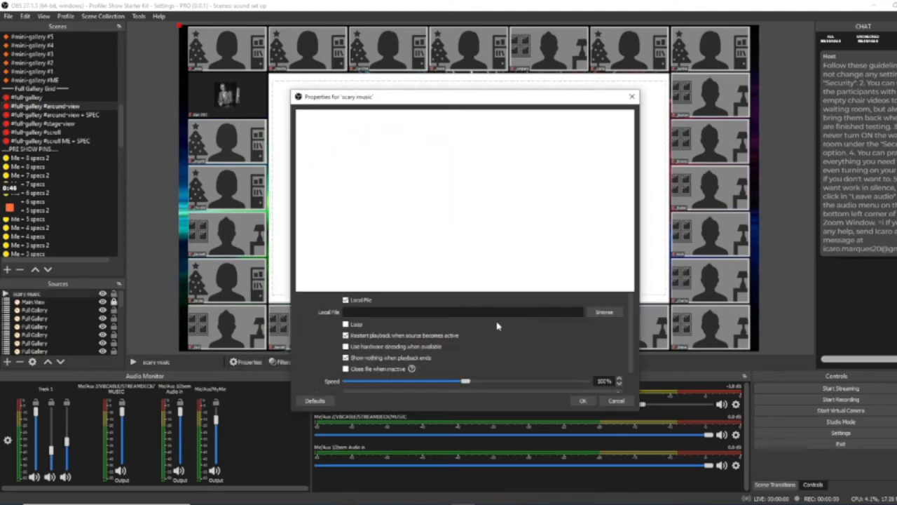
{"action": "left_click", "coordinate": [605, 312]}
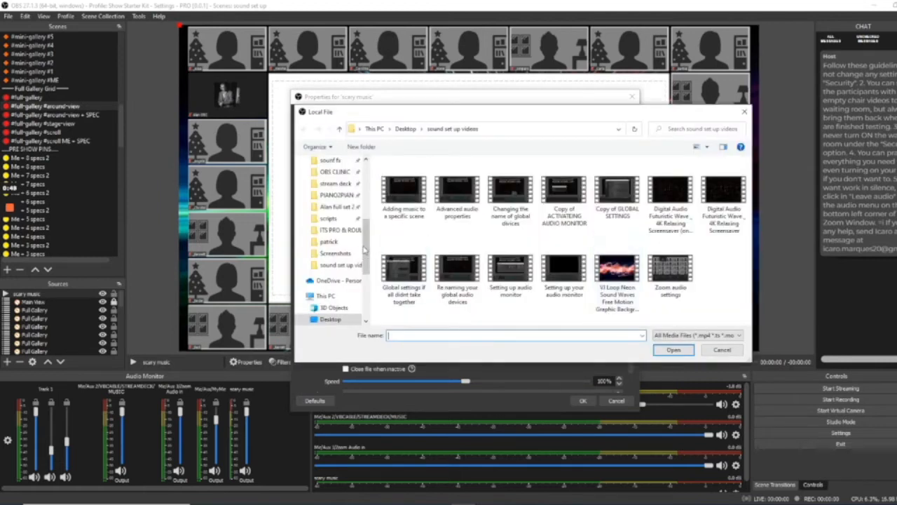
{"action": "left_click_drag", "start_coordinate": [369, 247], "coordinate": [364, 171]}
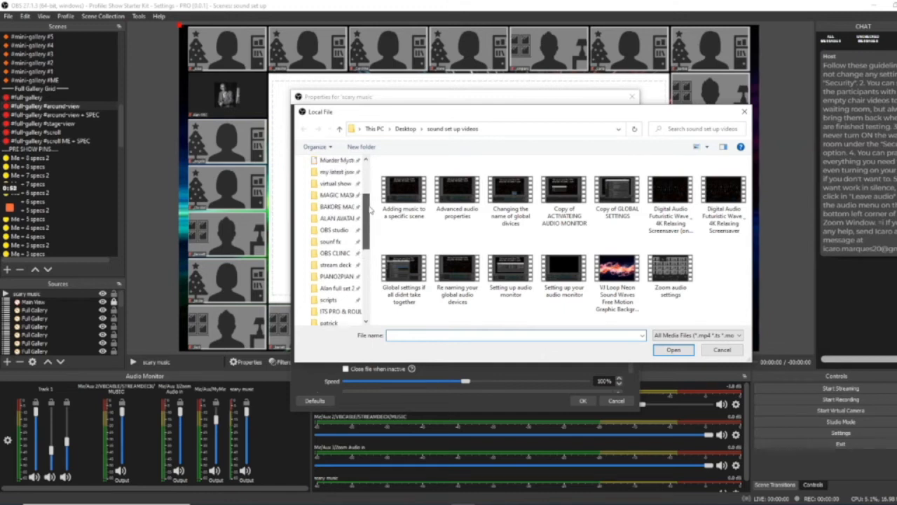
- Load Creepy Music Box Music from Desktop > sounf fx > audio and confirm the source
{"action": "left_click", "coordinate": [330, 179]}
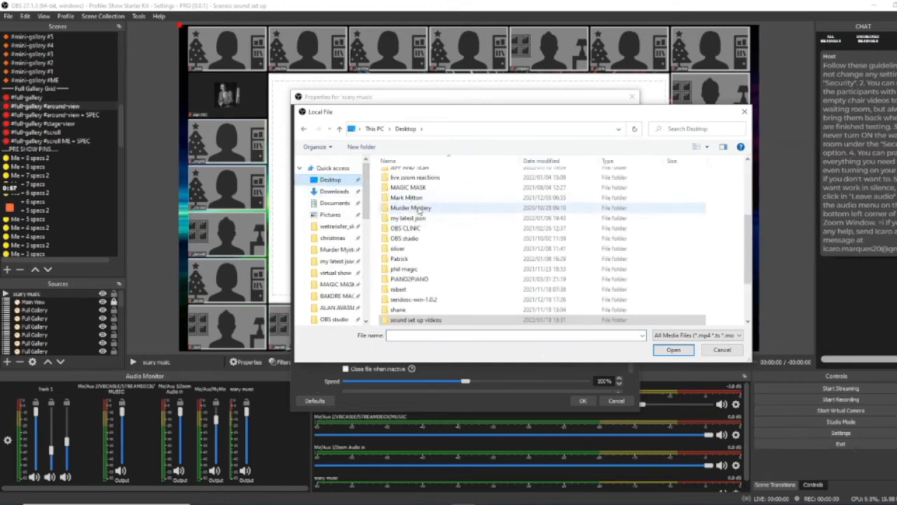
{"action": "scroll", "coordinate": [419, 210], "scroll_direction": "down", "scroll_amount": 3}
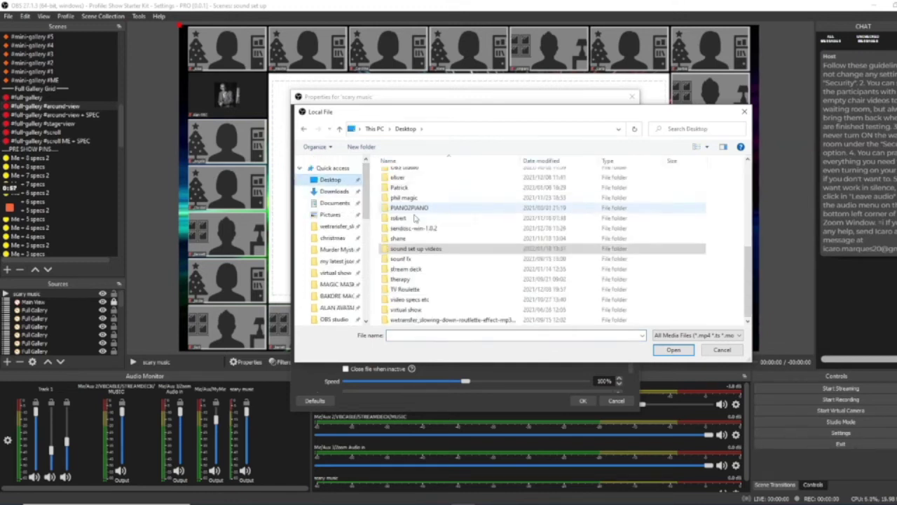
{"action": "double_click", "coordinate": [408, 260]}
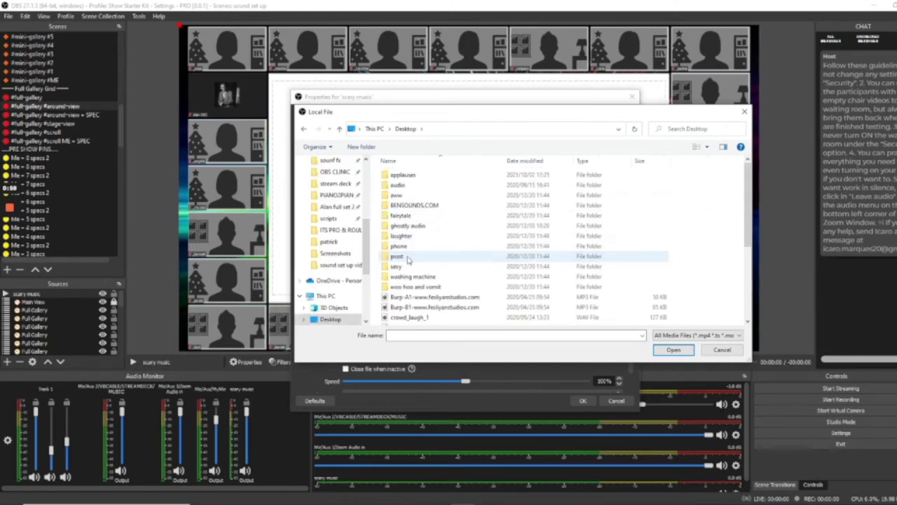
{"action": "double_click", "coordinate": [414, 185]}
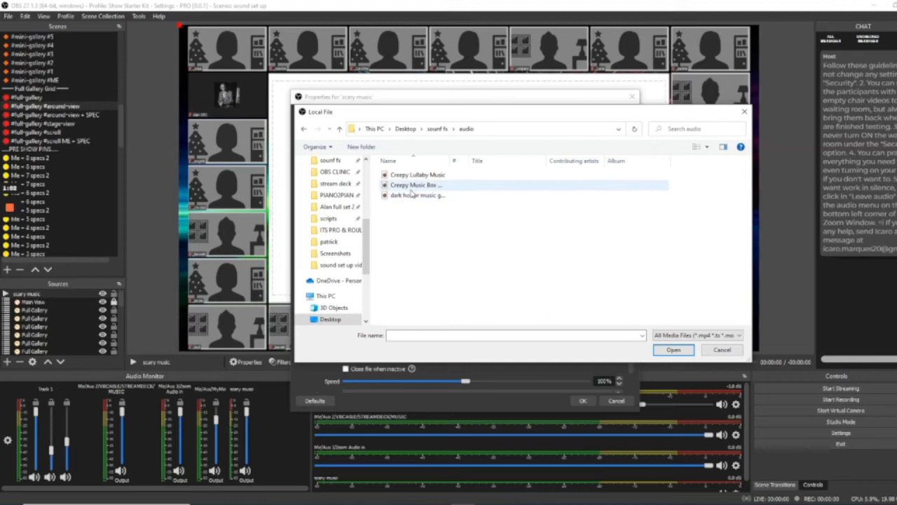
{"action": "left_click", "coordinate": [414, 185]}
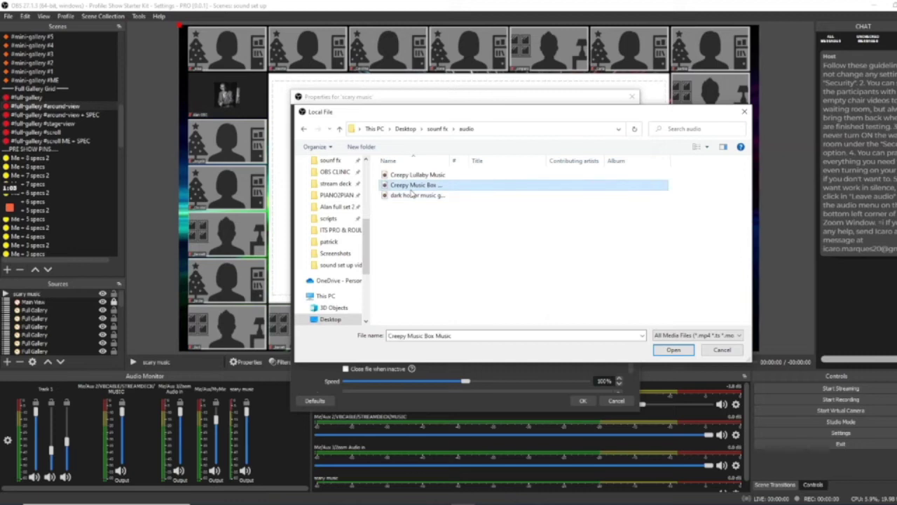
{"action": "left_click", "coordinate": [673, 350]}
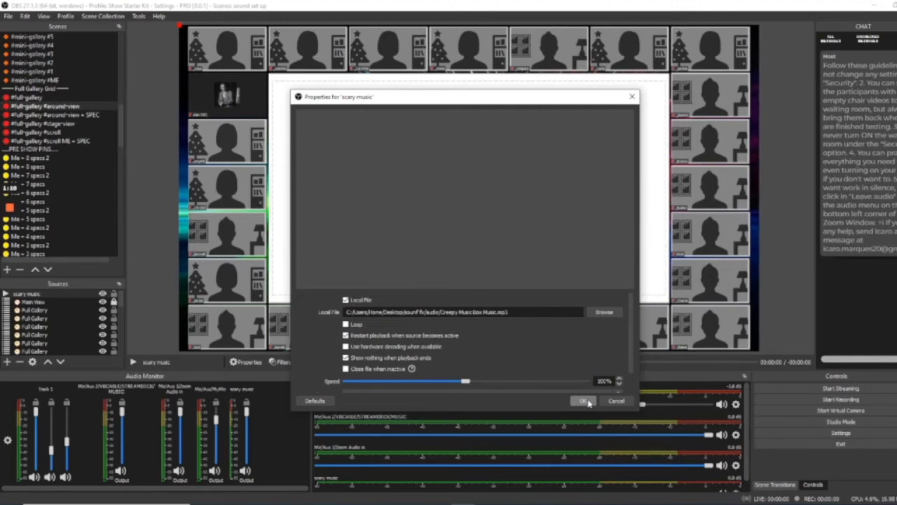
{"action": "left_click", "coordinate": [589, 402]}
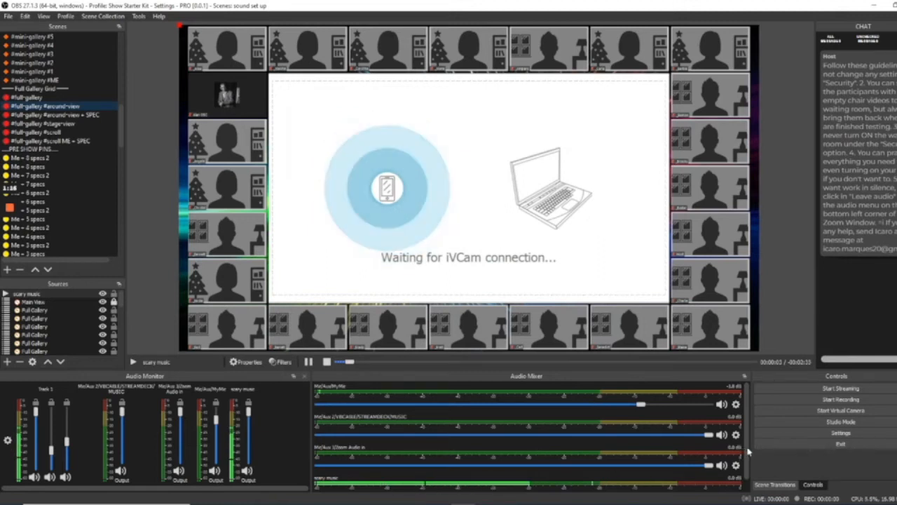
{"action": "scroll", "coordinate": [745, 452], "scroll_direction": "down", "scroll_amount": 2}
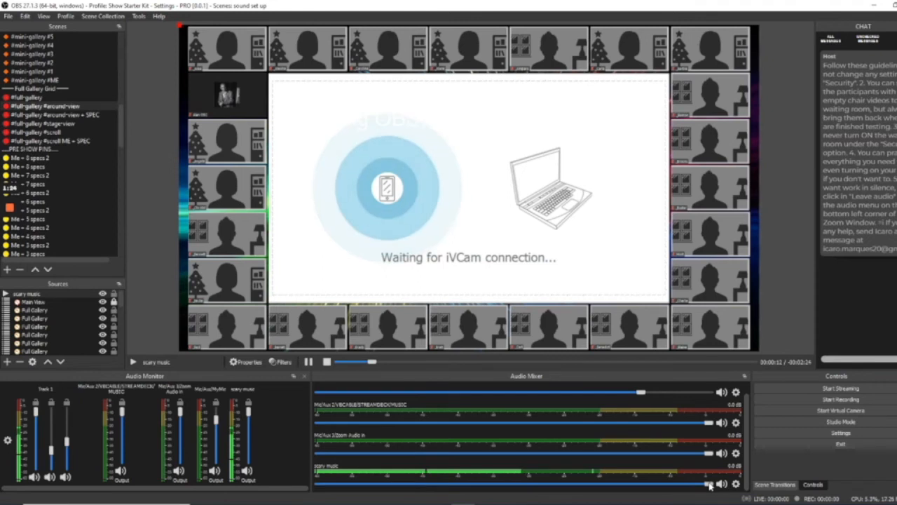
- Adjust the scary music volume in the mixer and lower its fader in the audio monitor
{"action": "left_click_drag", "start_coordinate": [655, 487], "coordinate": [622, 485]}
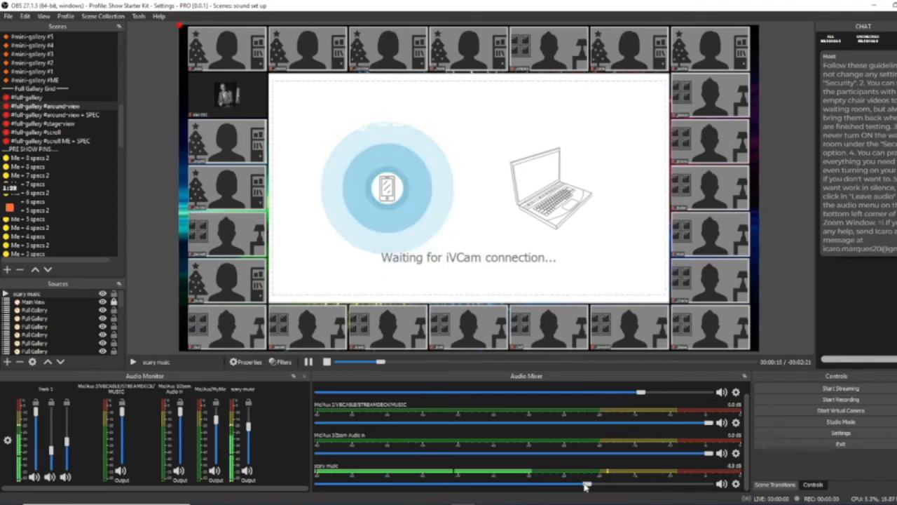
{"action": "left_click_drag", "start_coordinate": [686, 488], "coordinate": [720, 485]}
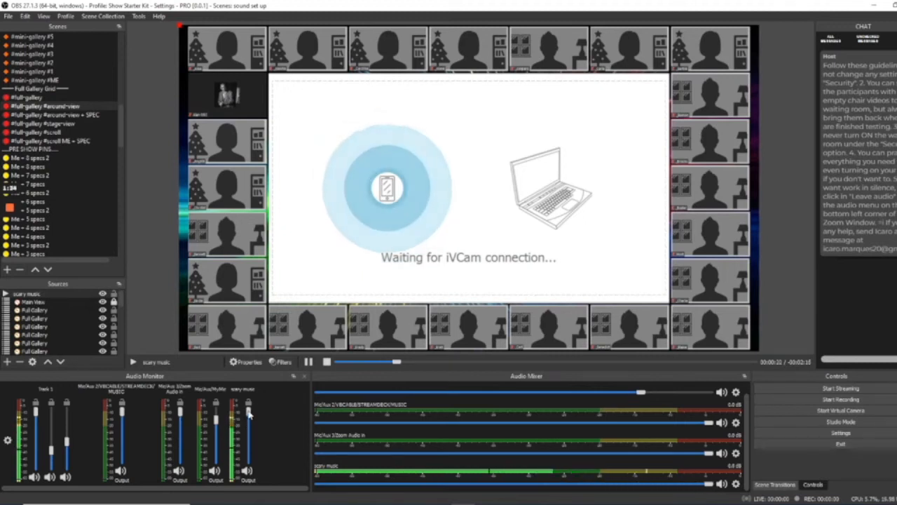
{"action": "mouse_move", "coordinate": [249, 419]}
{"action": "left_mouse_down"}
{"action": "mouse_move", "coordinate": [249, 432]}
{"action": "mouse_move", "coordinate": [250, 404]}
{"action": "left_mouse_up"}
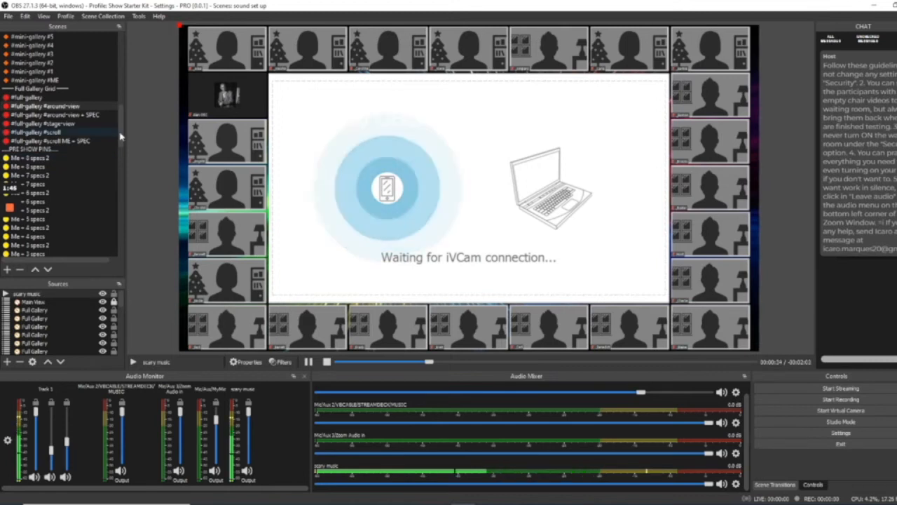
{"action": "left_click_drag", "start_coordinate": [119, 125], "coordinate": [124, 42]}
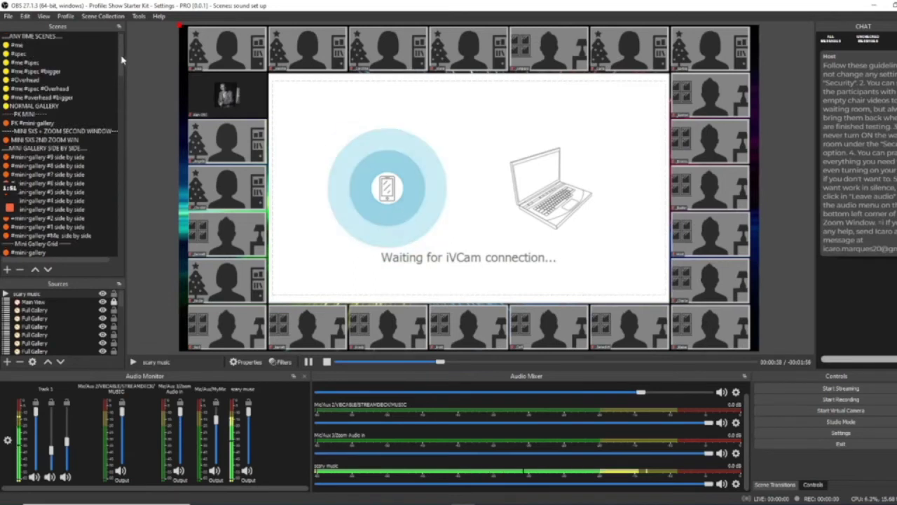
- Select scenes in the Scenes list to reach the SOUND SET UP VIDEO scene
{"action": "left_click", "coordinate": [44, 55]}
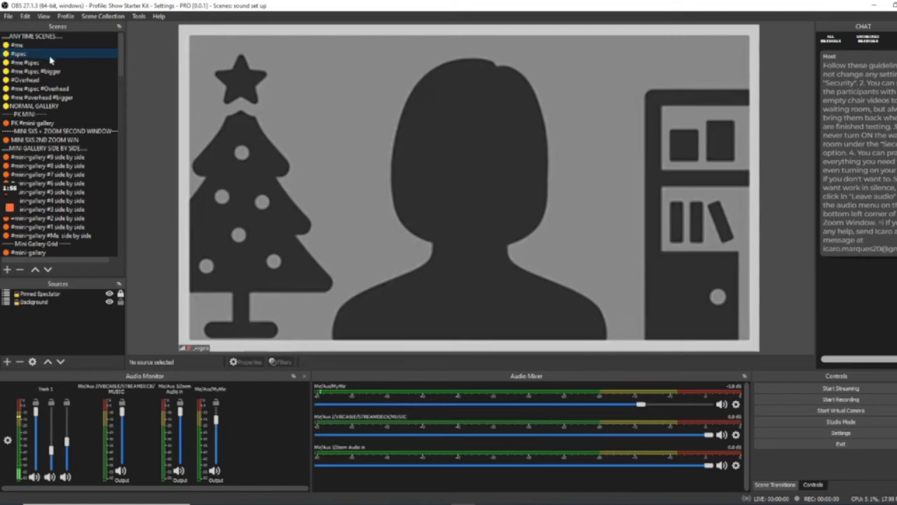
{"action": "left_click_drag", "start_coordinate": [122, 68], "coordinate": [118, 140]}
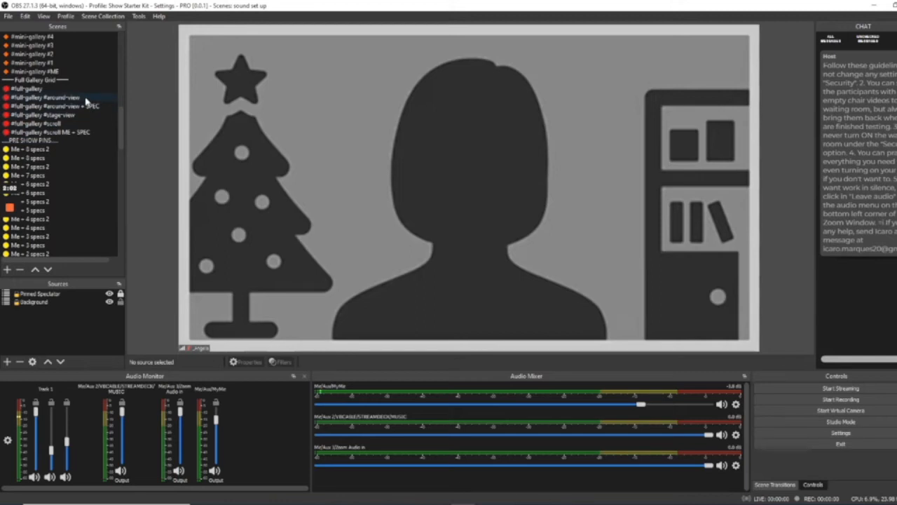
{"action": "left_click", "coordinate": [45, 97]}
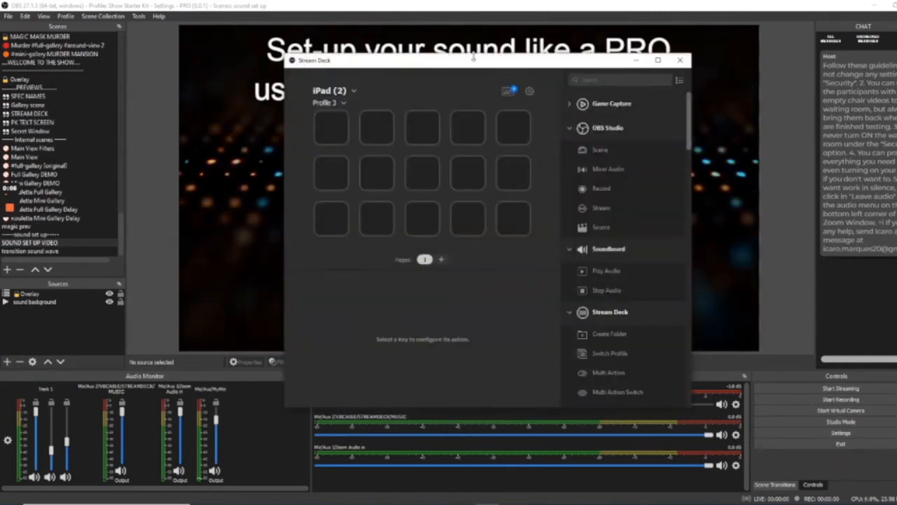
- Drag a Soundboard Play Audio action onto the first key and browse for its audio file
{"action": "left_click_drag", "start_coordinate": [473, 59], "coordinate": [403, 54]}
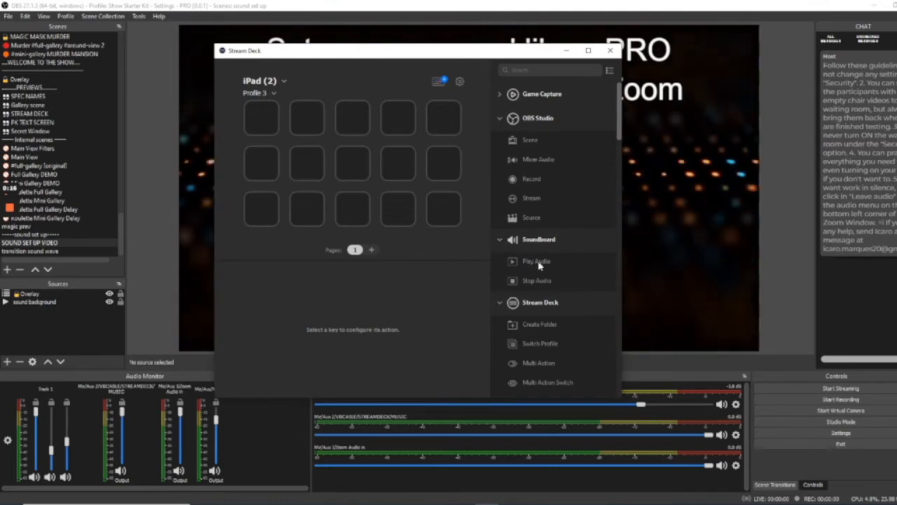
{"action": "left_click_drag", "start_coordinate": [538, 263], "coordinate": [261, 117]}
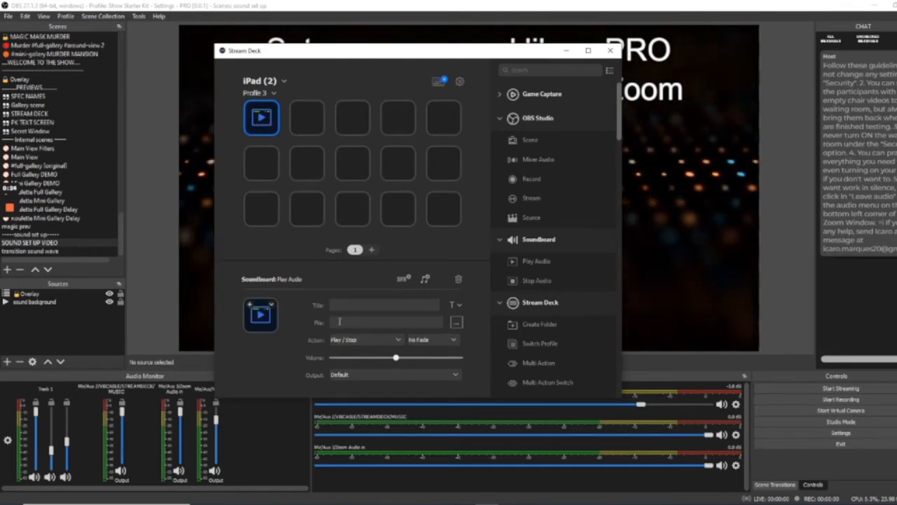
{"action": "left_click", "coordinate": [457, 324]}
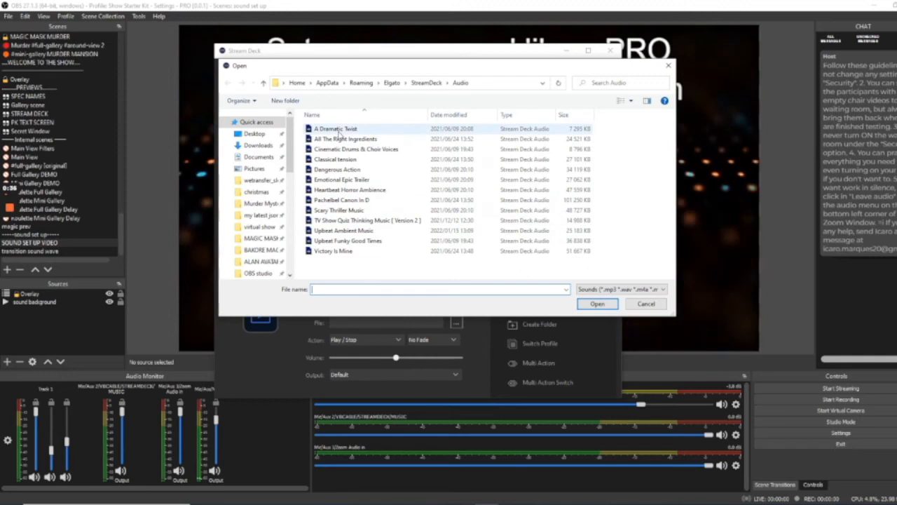
- Choose A Dramatic Twist as the first key's audio file
{"action": "left_click_drag", "start_coordinate": [396, 68], "coordinate": [389, 216]}
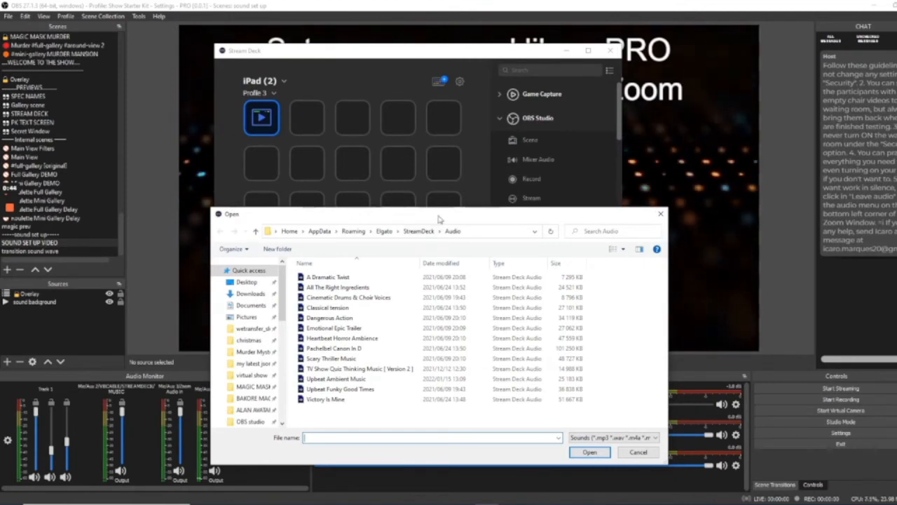
{"action": "left_click_drag", "start_coordinate": [438, 219], "coordinate": [442, 124]}
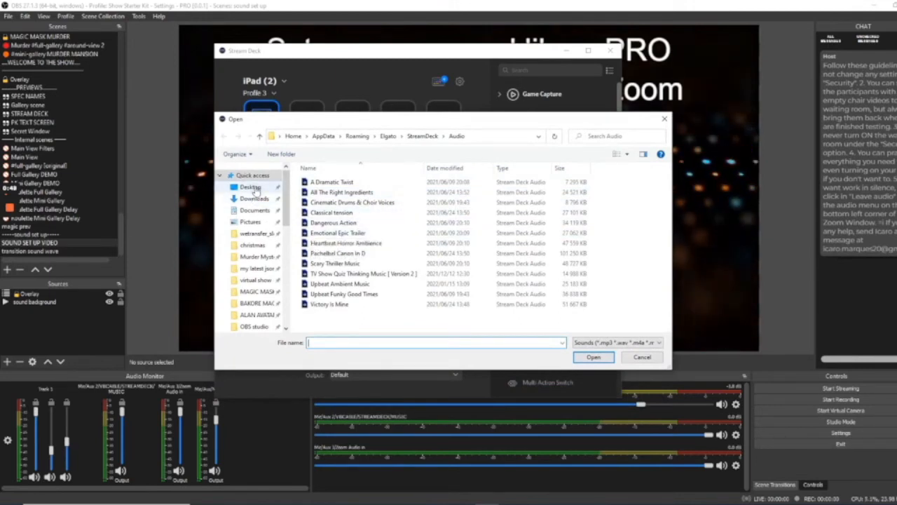
{"action": "left_click", "coordinate": [334, 184]}
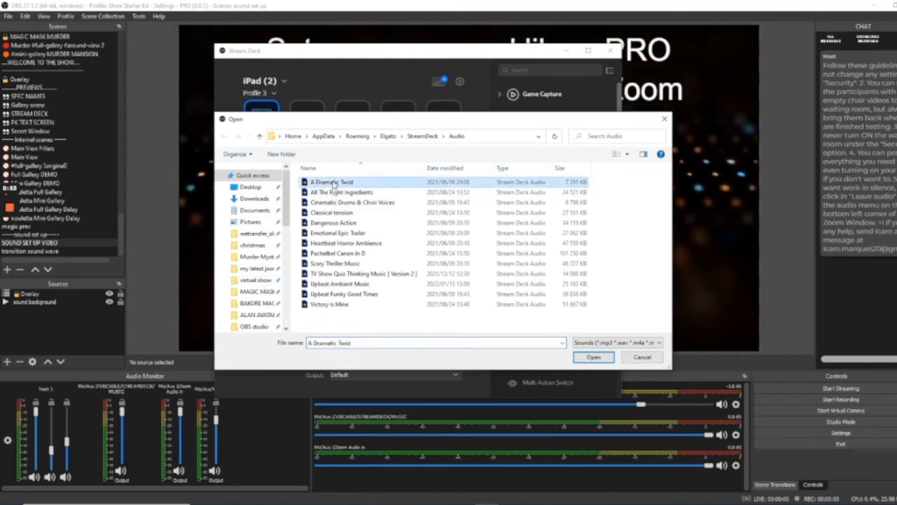
{"action": "left_click", "coordinate": [593, 358]}
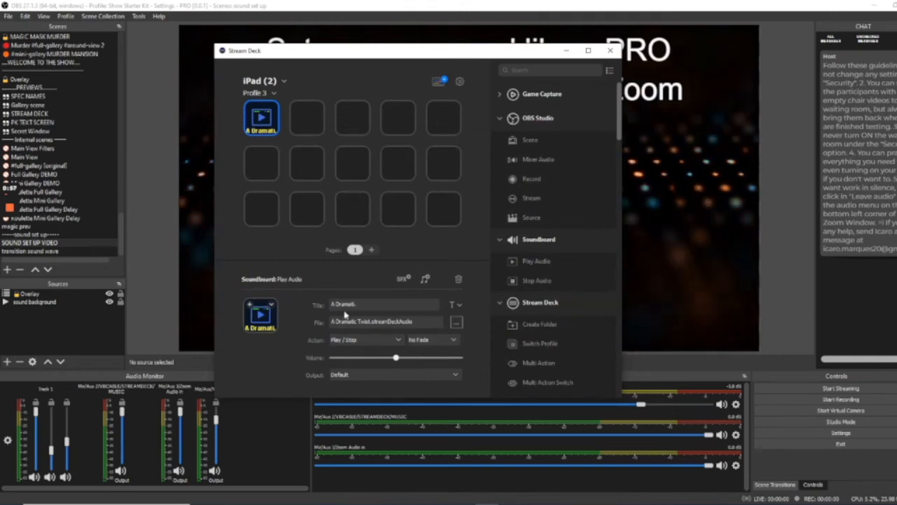
- Keep Play / Stop, set Fade In & Out and lower the volume to 55%
{"action": "left_click", "coordinate": [397, 340]}
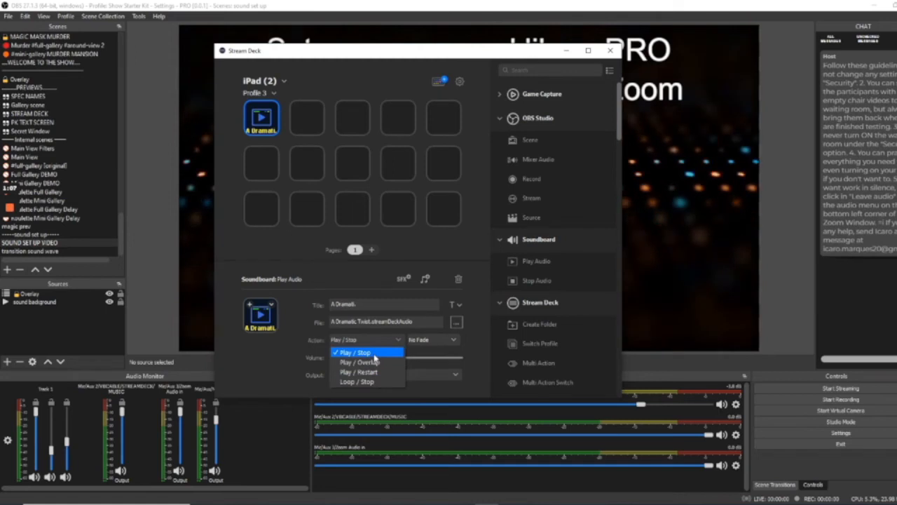
{"action": "left_click", "coordinate": [375, 354]}
{"action": "left_click", "coordinate": [453, 340]}
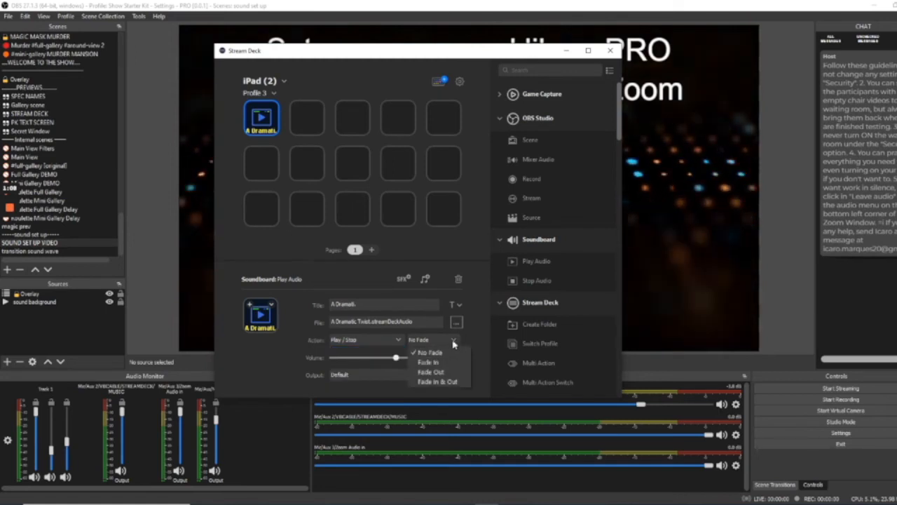
{"action": "left_click", "coordinate": [450, 384]}
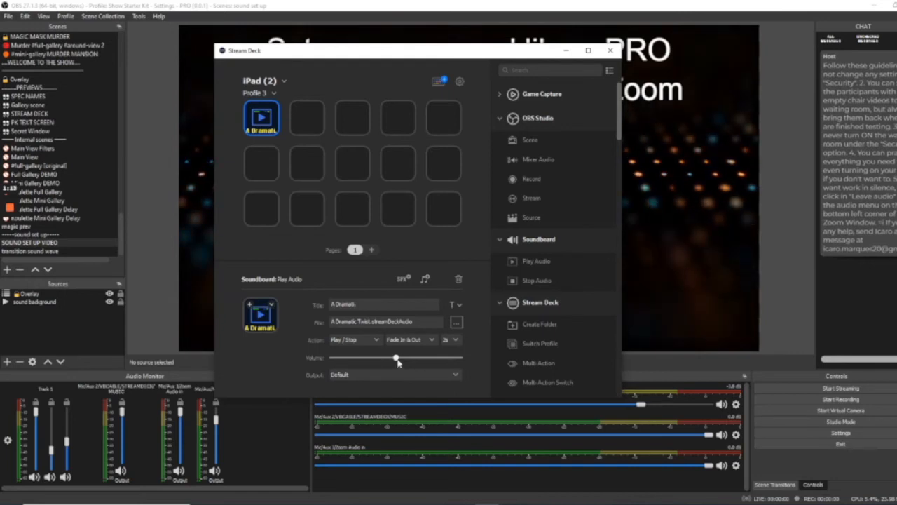
{"action": "mouse_move", "coordinate": [396, 358]}
{"action": "left_click_drag", "start_coordinate": [414, 360], "coordinate": [402, 360]}
- Send the key's sound to Speakers (VB-Audio Virtual Cable) and move the window aside
{"action": "left_click", "coordinate": [454, 376]}
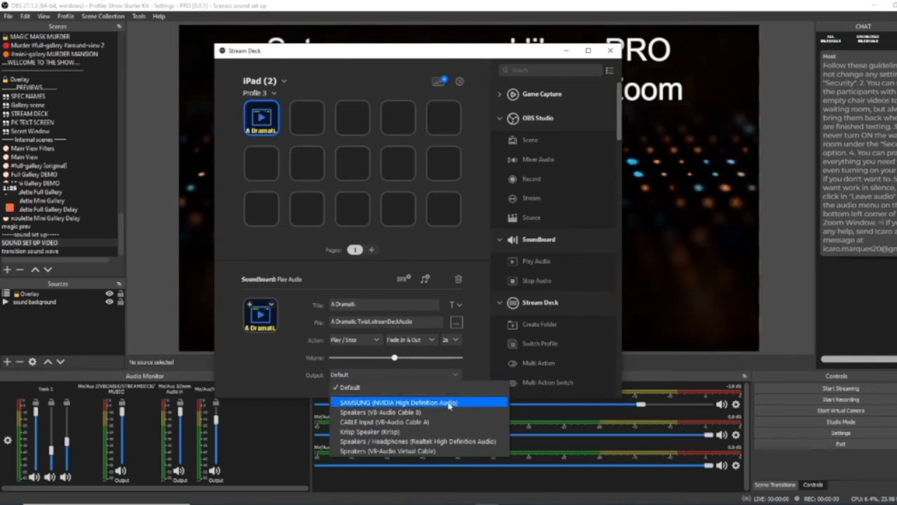
{"action": "left_click", "coordinate": [399, 451]}
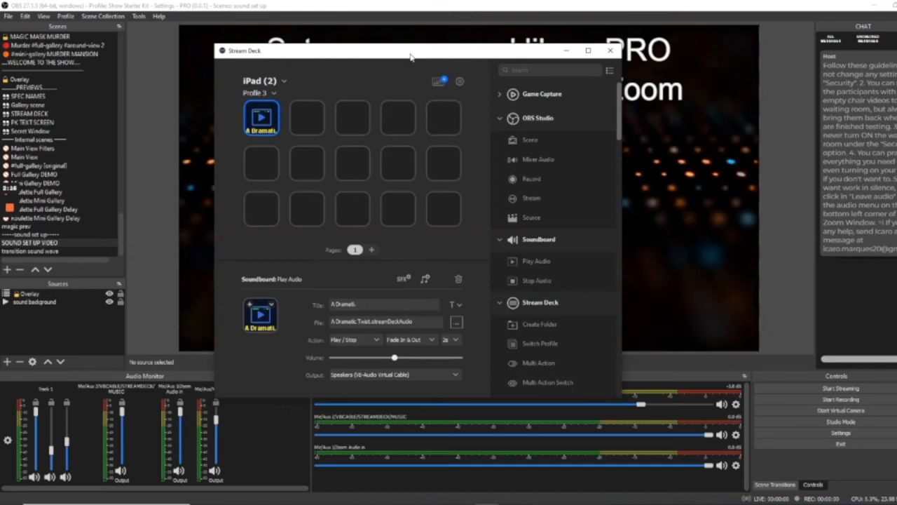
{"action": "mouse_move", "coordinate": [410, 54]}
{"action": "left_mouse_down"}
{"action": "mouse_move", "coordinate": [715, 146]}
{"action": "mouse_move", "coordinate": [705, 139]}
{"action": "left_mouse_up"}
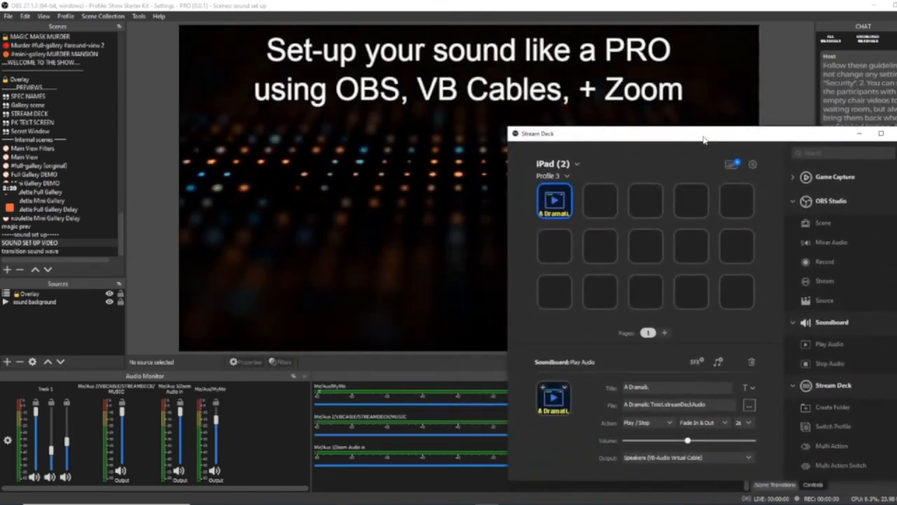
- Lower the VBCABLE/STREAMDECK/MUSIC track's volume in the Audio Mixer with the Stream Deck window moved aside
{"action": "left_click_drag", "start_coordinate": [704, 139], "coordinate": [694, 48]}
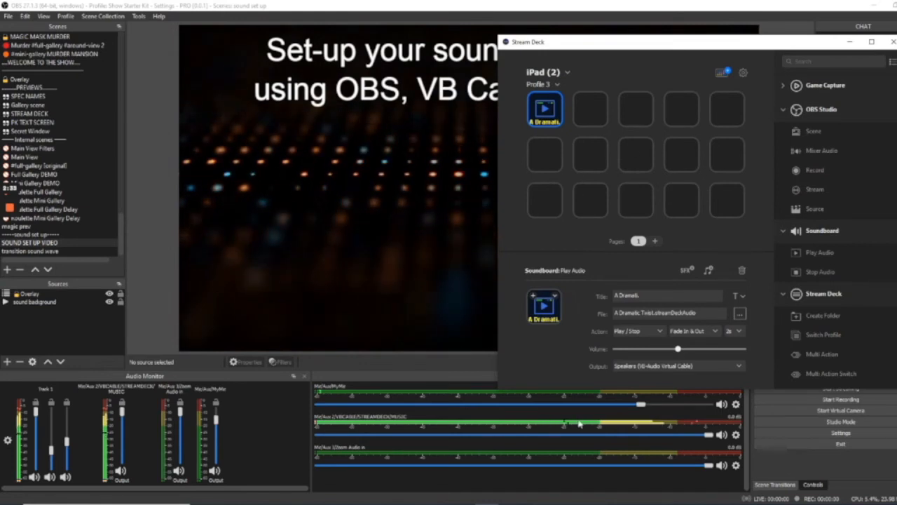
{"action": "left_click_drag", "start_coordinate": [707, 436], "coordinate": [604, 438]}
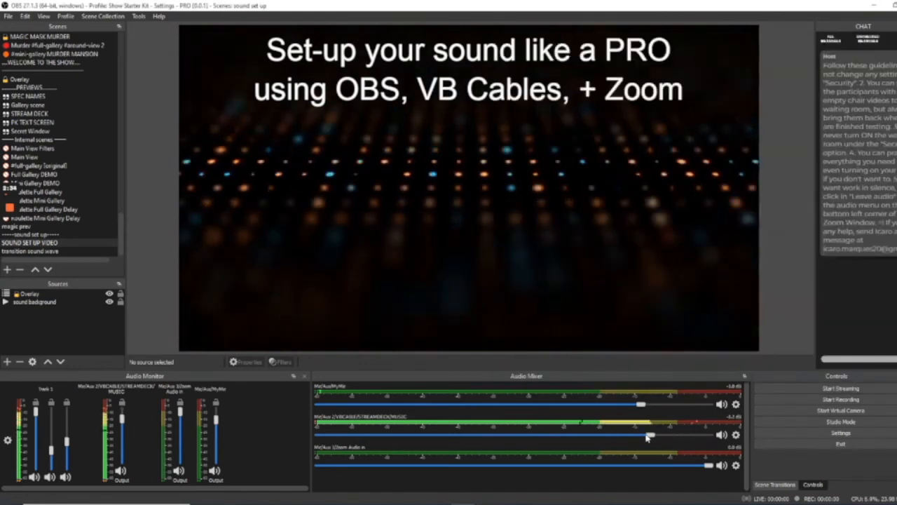
{"action": "left_click_drag", "start_coordinate": [604, 438], "coordinate": [565, 436]}
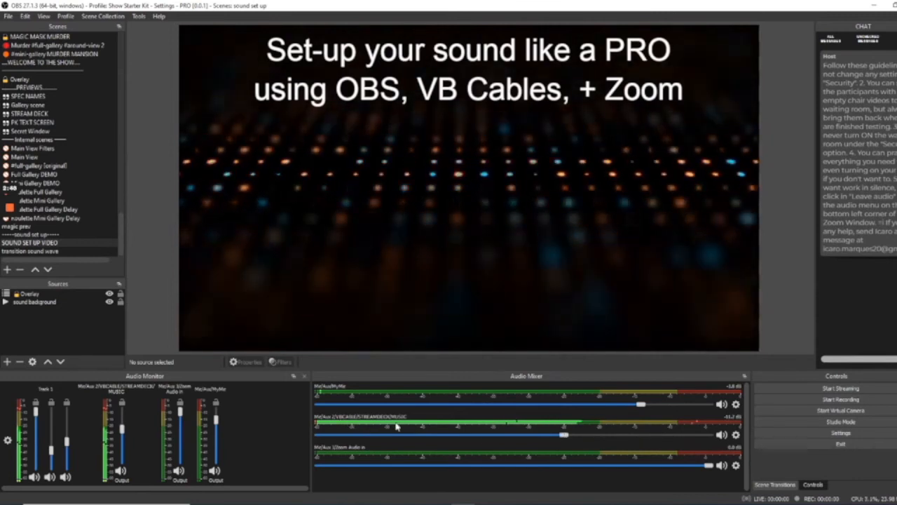
- Bring the Stream Deck window back and start adding a new scene
{"action": "left_click", "coordinate": [502, 499]}
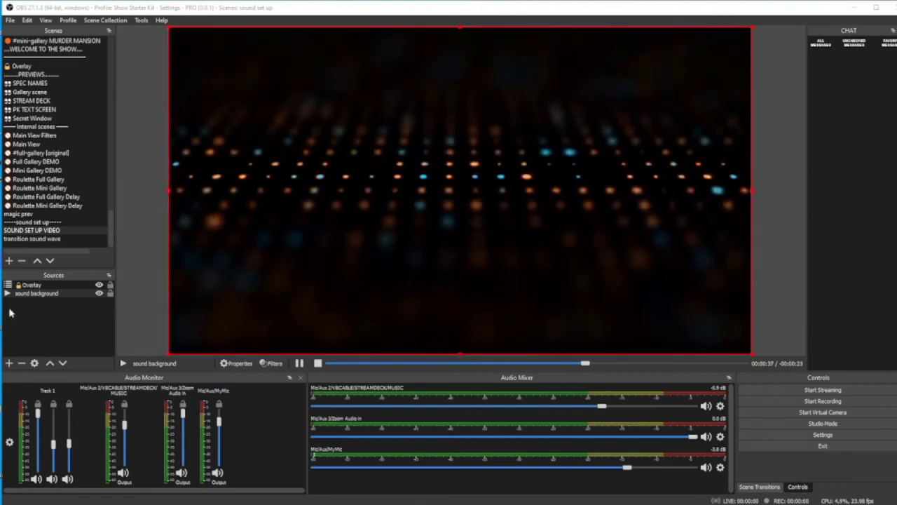
{"action": "left_click", "coordinate": [10, 261]}
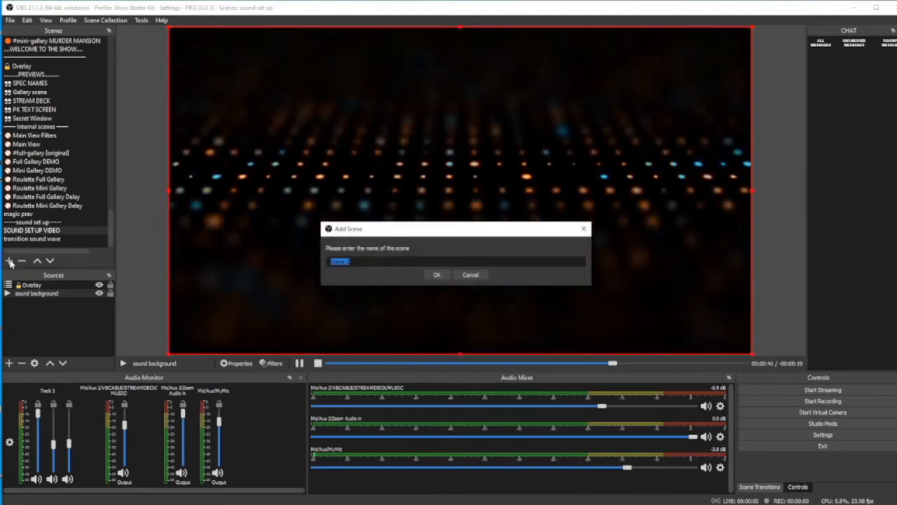
{"action": "type", "text": "my"}
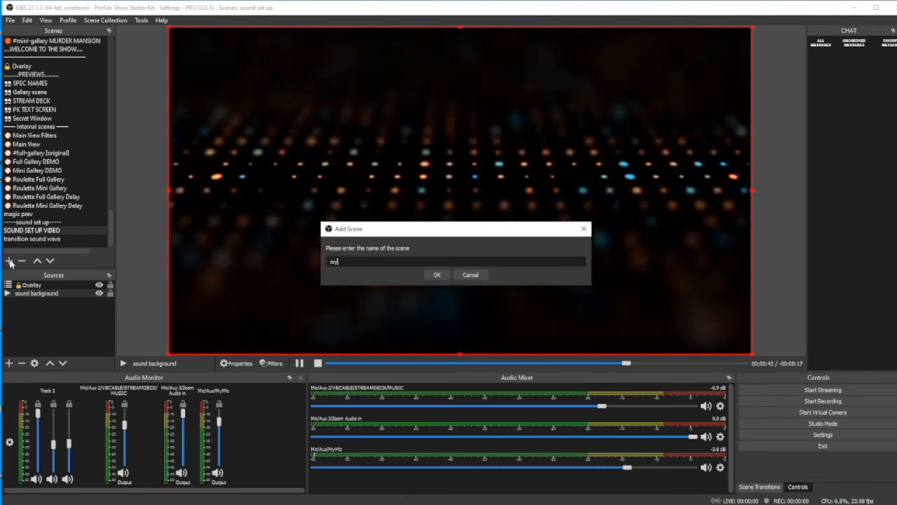
{"action": "type", "text": " video"}
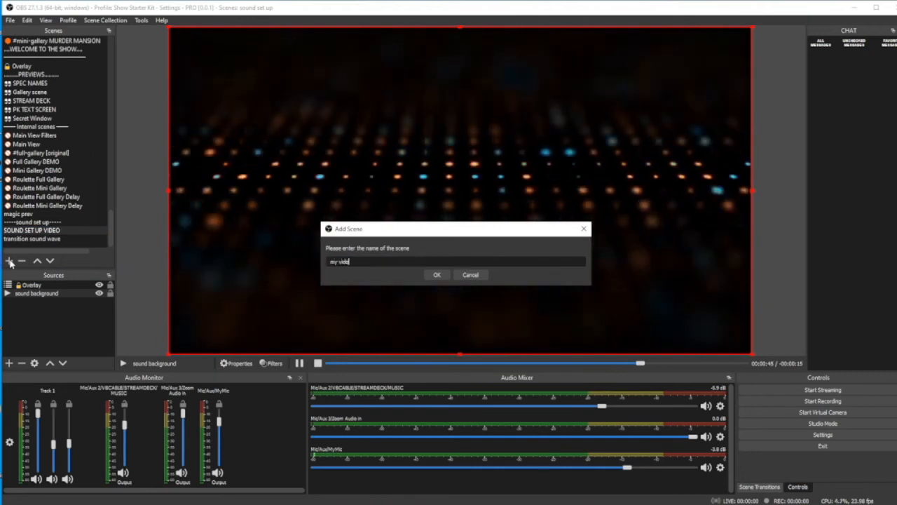
- Create the 'my video' scene and add a media source named video 1 to it
{"action": "key", "text": "Return"}
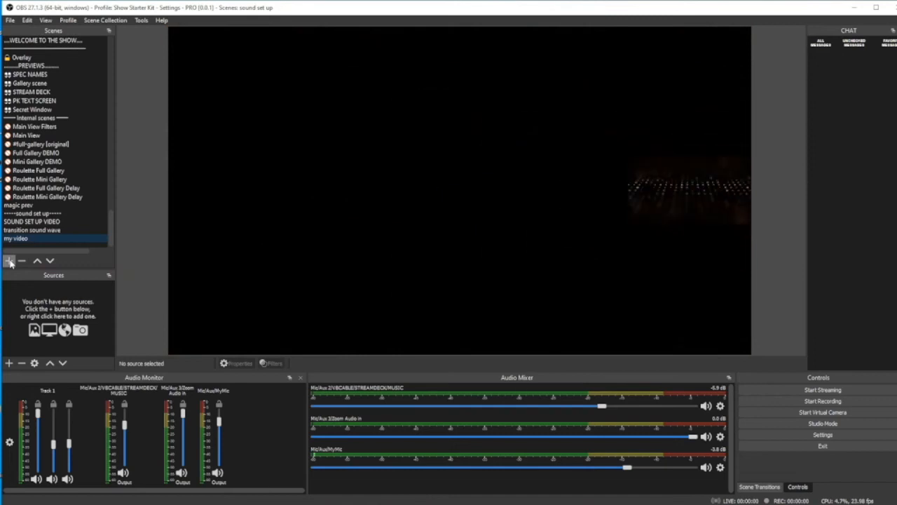
{"action": "left_click", "coordinate": [10, 363]}
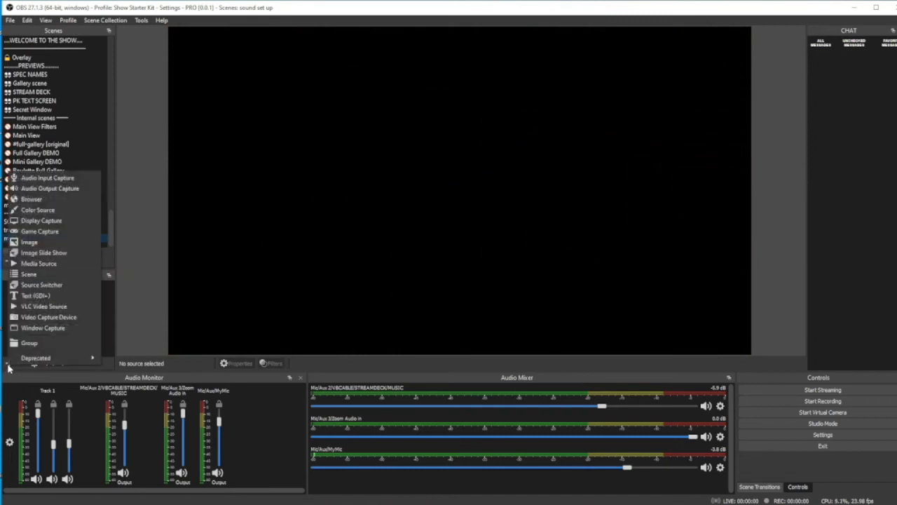
{"action": "left_click", "coordinate": [46, 265]}
{"action": "type", "text": "video 1"}
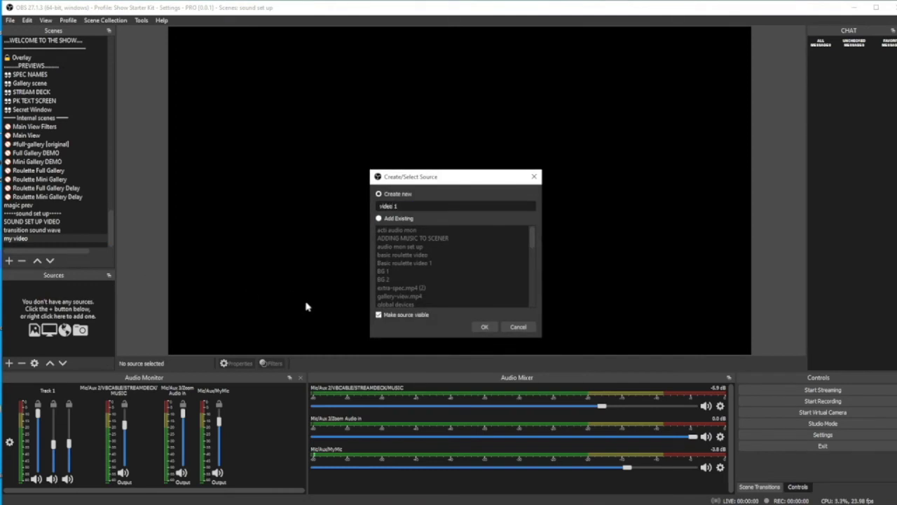
{"action": "key", "text": "Return"}
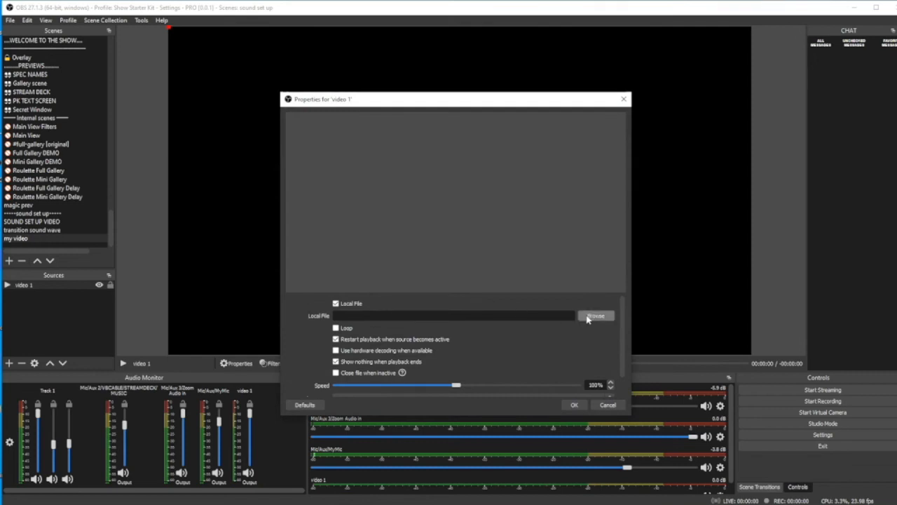
- Choose the 'through the tv' clip from the green screen and effects folder as video 1's file
{"action": "left_click", "coordinate": [589, 317]}
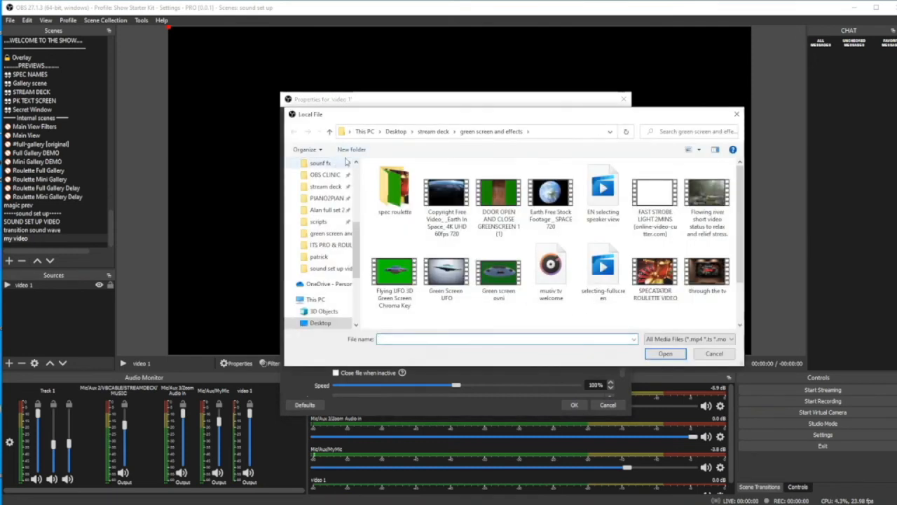
{"action": "left_click", "coordinate": [329, 132]}
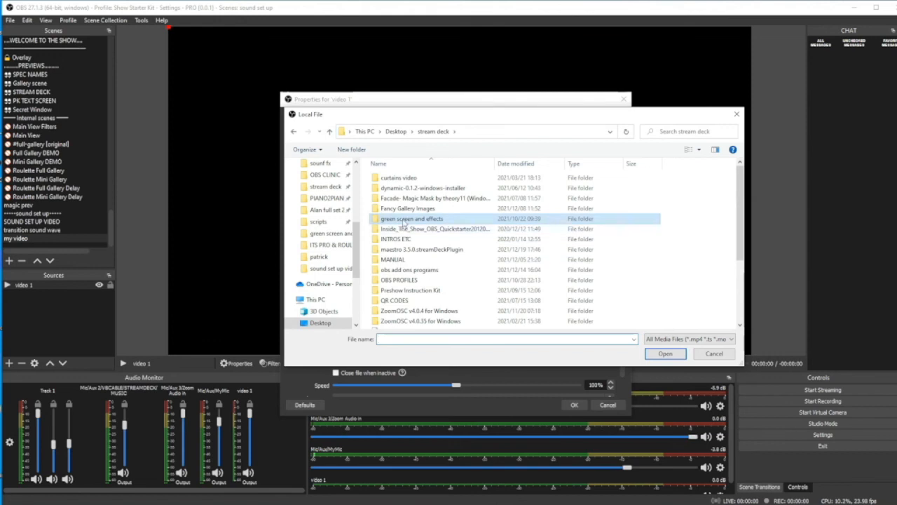
{"action": "double_click", "coordinate": [412, 219]}
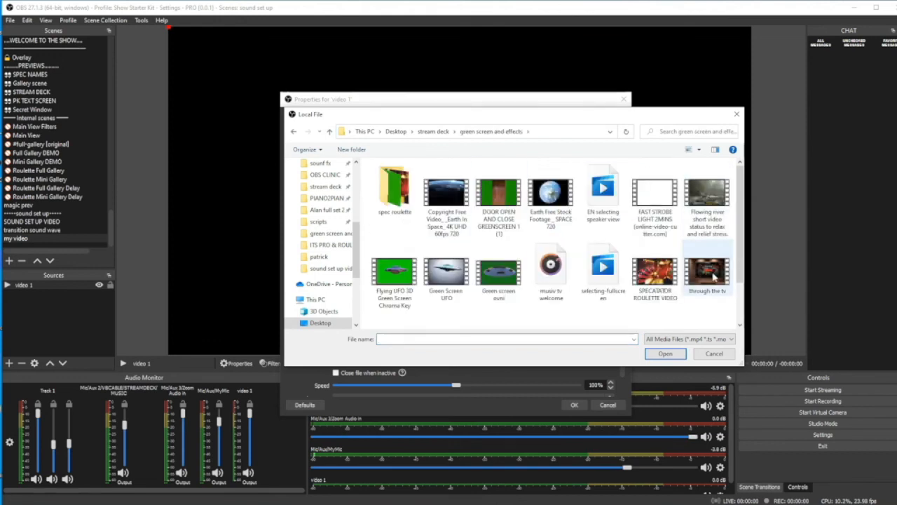
{"action": "left_click", "coordinate": [708, 274]}
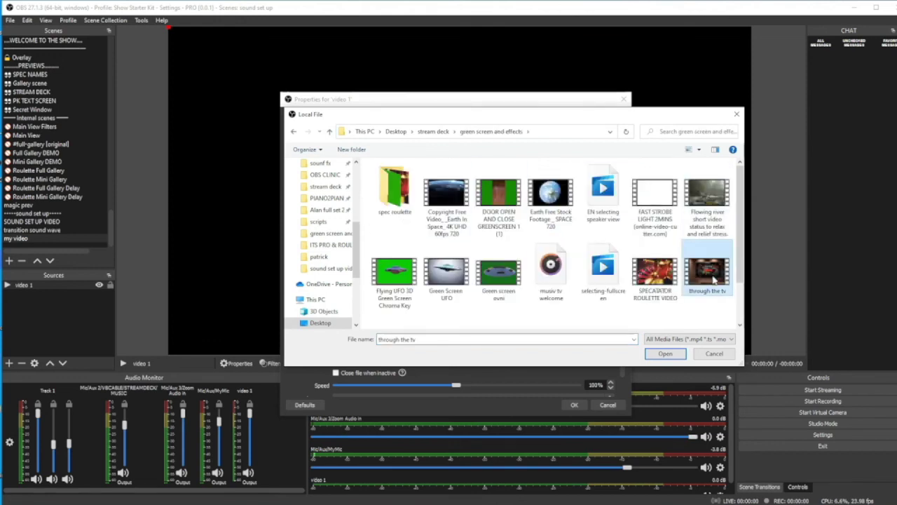
{"action": "left_click", "coordinate": [665, 354]}
- Stretch video 1 to fill the whole canvas and turn its mixer volume down to about -20 dB
{"action": "left_click", "coordinate": [573, 405]}
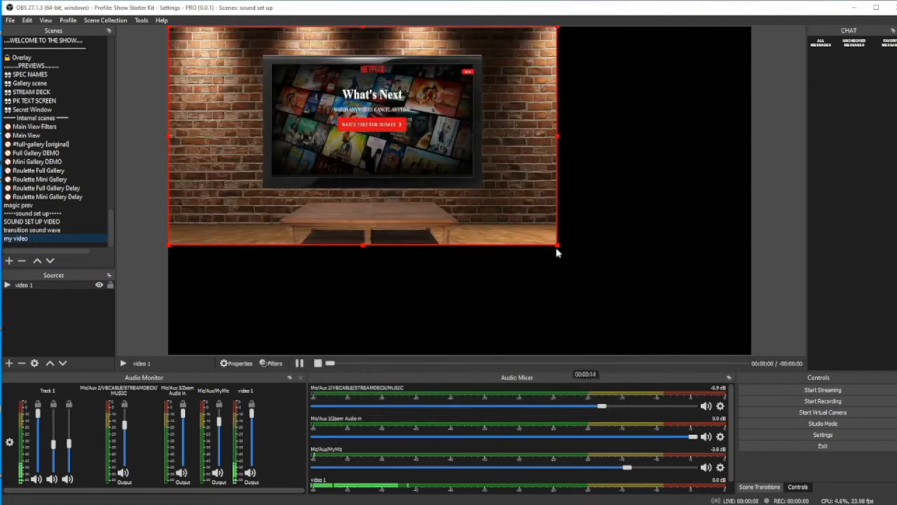
{"action": "left_click_drag", "start_coordinate": [558, 244], "coordinate": [743, 354]}
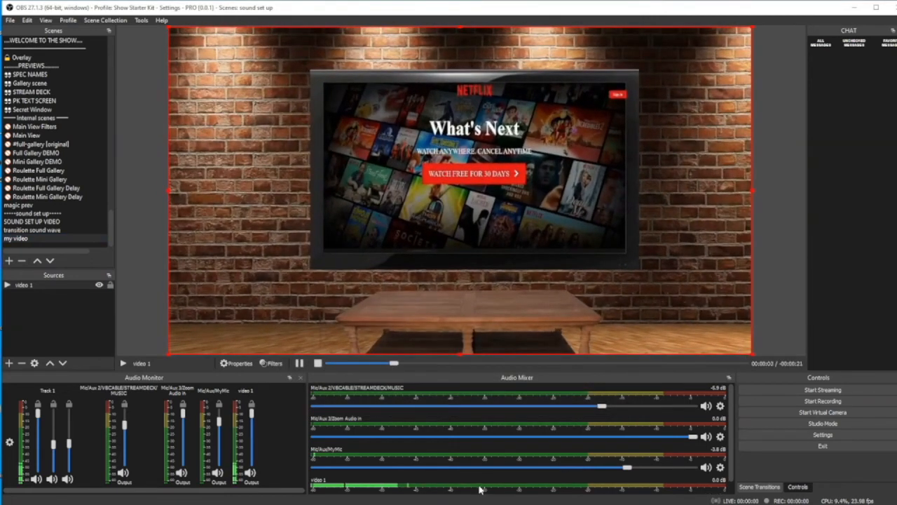
{"action": "scroll", "coordinate": [480, 489], "scroll_direction": "down", "scroll_amount": 1}
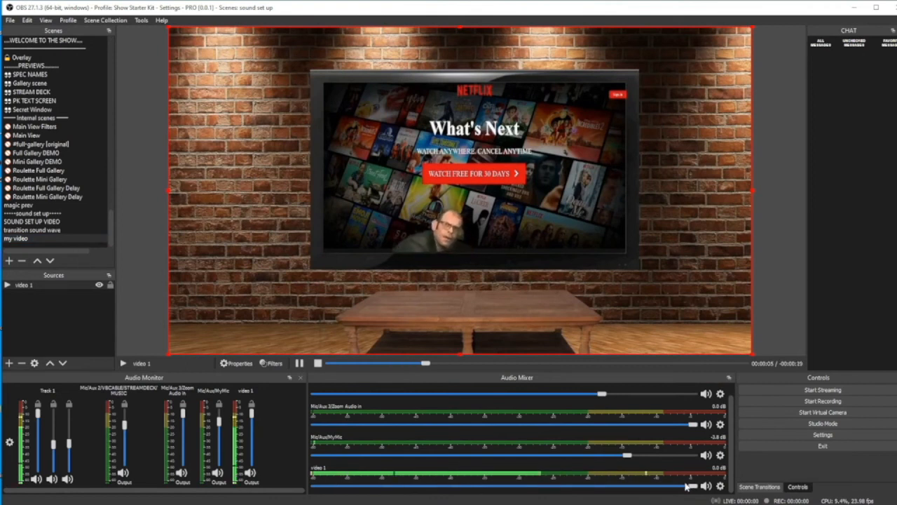
{"action": "left_click_drag", "start_coordinate": [692, 488], "coordinate": [688, 489]}
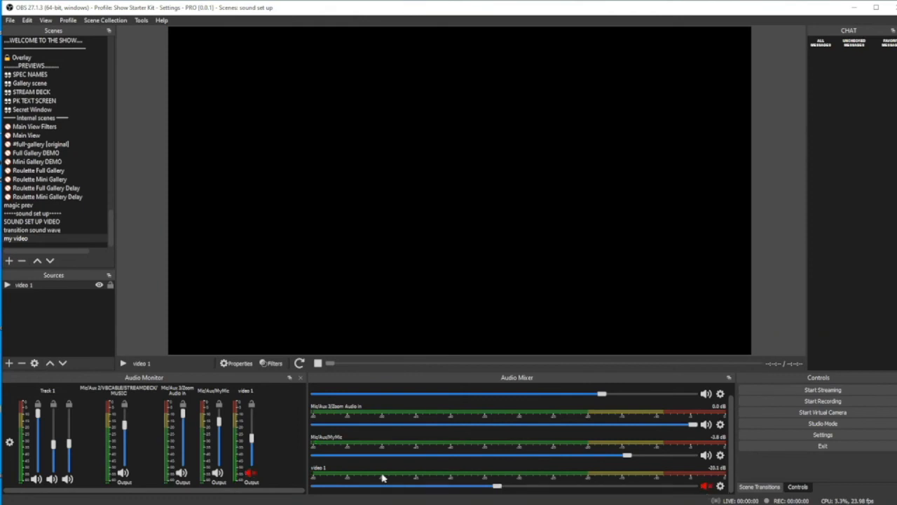
{"action": "left_click", "coordinate": [721, 485]}
- In Advanced Audio Properties, set video 1's Audio Monitoring to Monitor and Output
{"action": "left_click", "coordinate": [738, 476]}
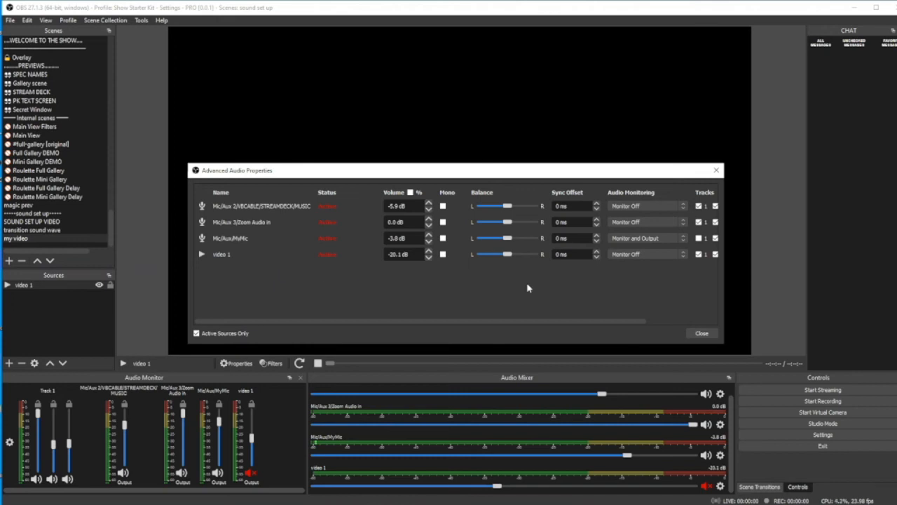
{"action": "left_click_drag", "start_coordinate": [505, 323], "coordinate": [597, 326]}
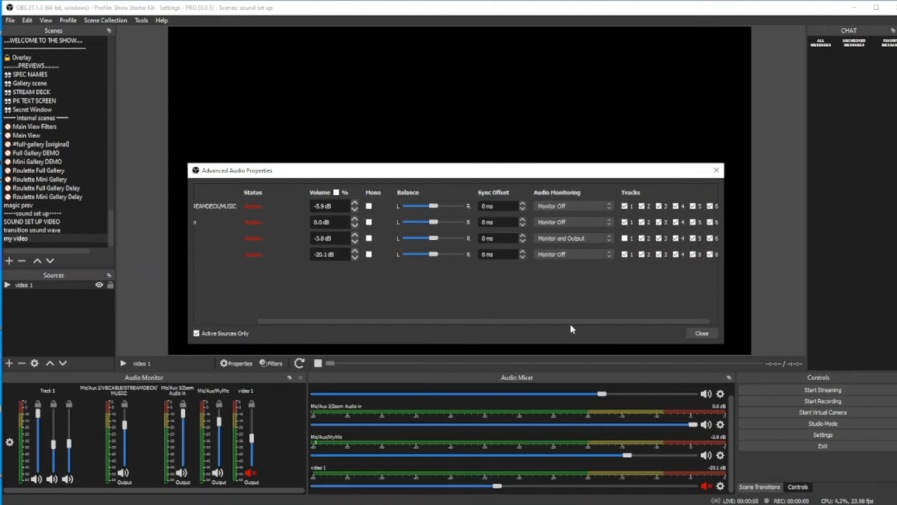
{"action": "left_click", "coordinate": [602, 254]}
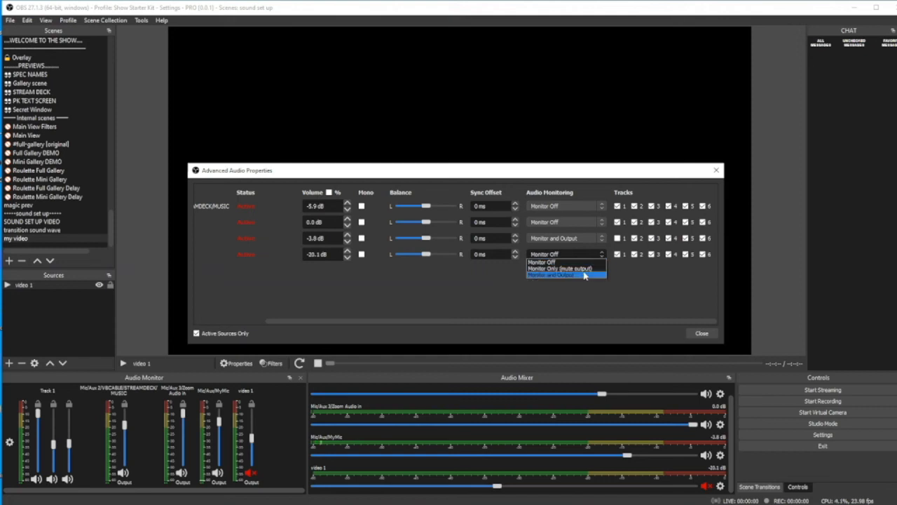
{"action": "left_click", "coordinate": [581, 275]}
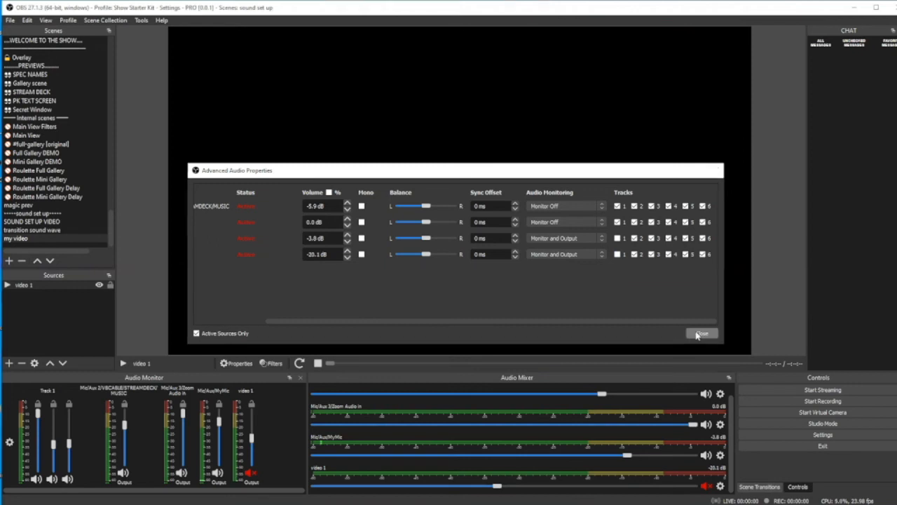
{"action": "left_click", "coordinate": [697, 335]}
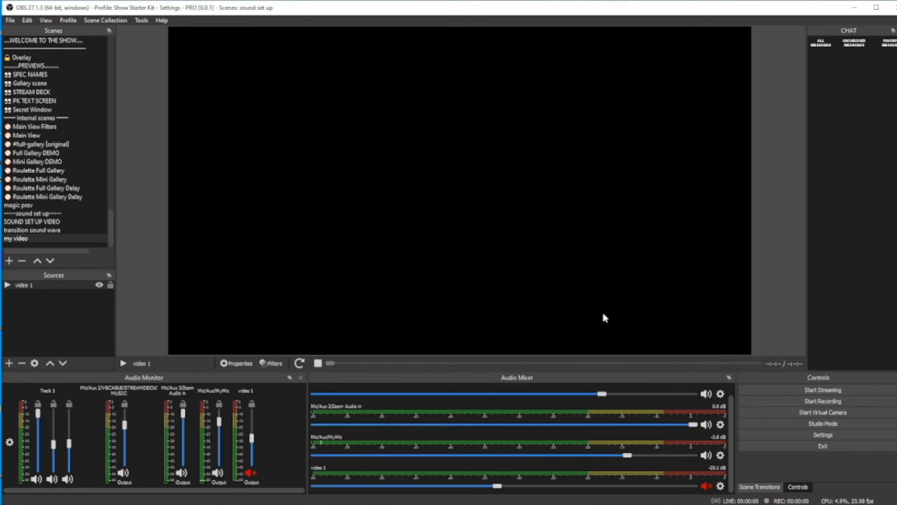
- Return to the my video scene and bring up the filters for the video 1 source
{"action": "left_click", "coordinate": [40, 222]}
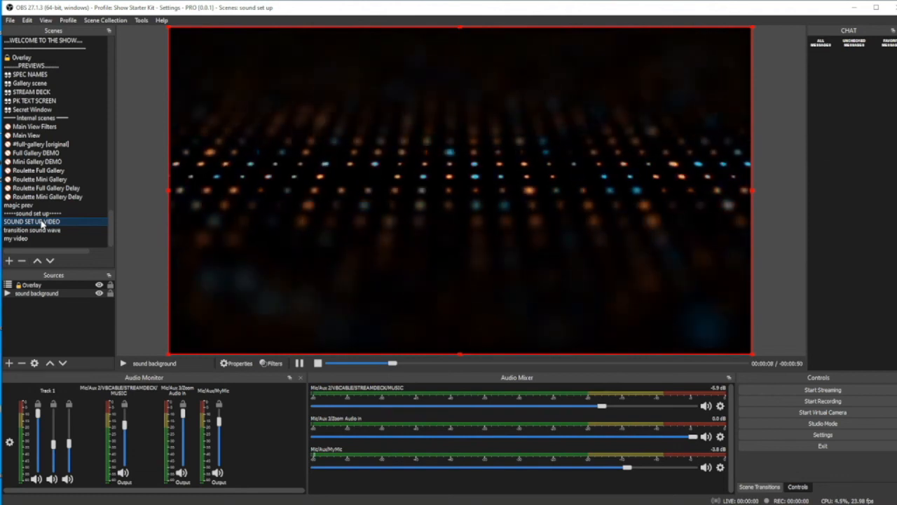
{"action": "left_click", "coordinate": [26, 239]}
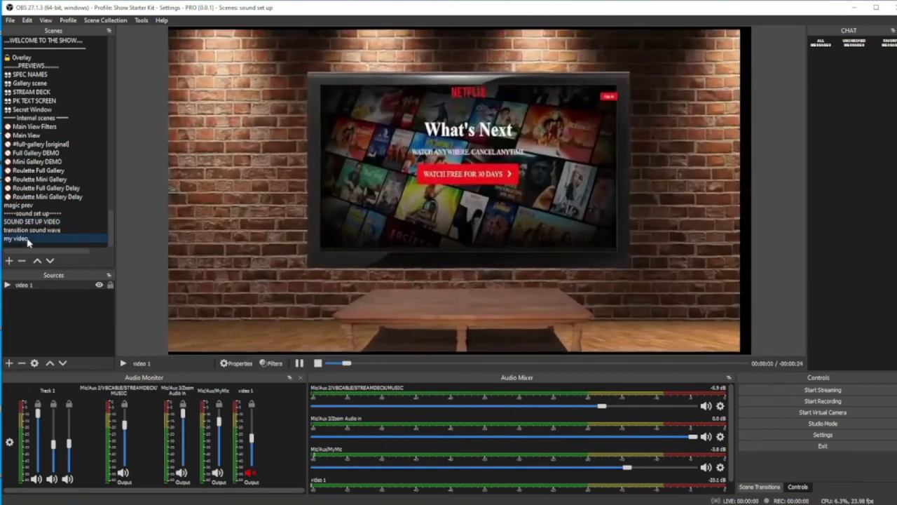
{"action": "left_click", "coordinate": [32, 285]}
{"action": "right_click", "coordinate": [33, 288]}
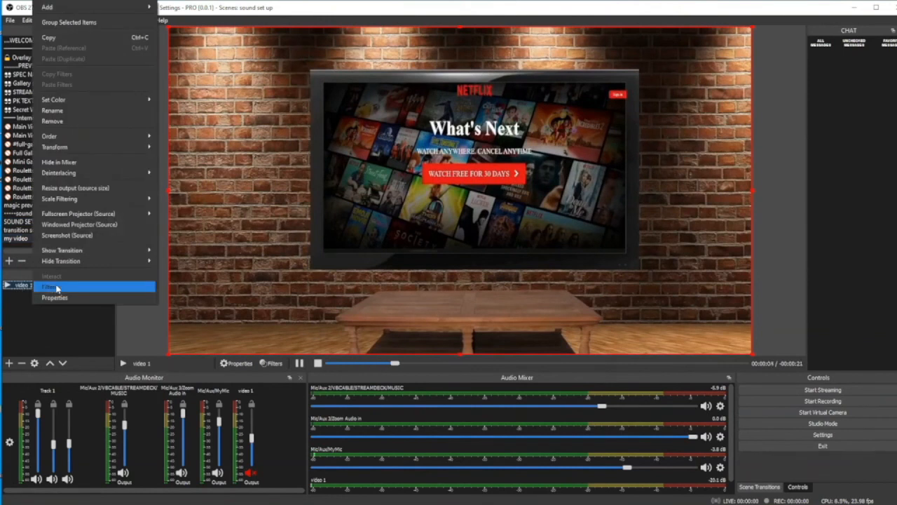
{"action": "left_click", "coordinate": [56, 287]}
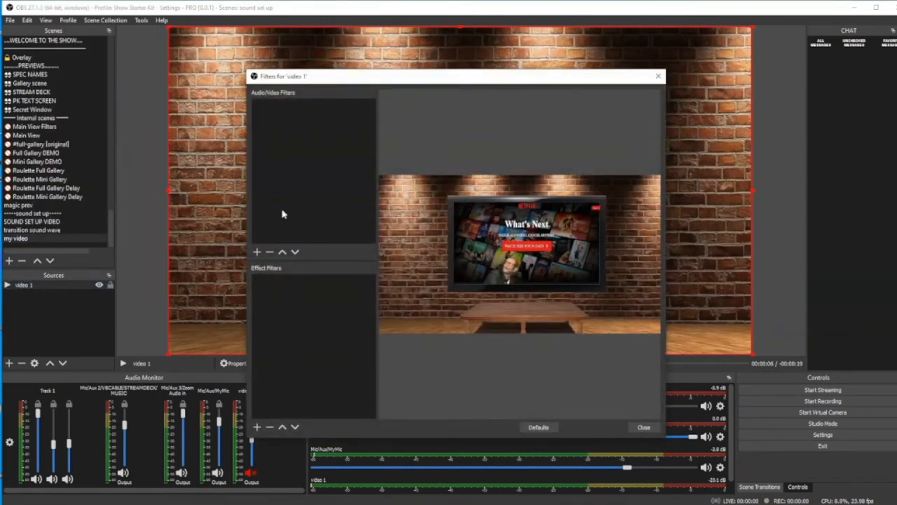
- Add an Audio Monitor filter to video 1 outputting to the SAMSUNG (NVIDIA High Definition Audio) device
{"action": "left_click", "coordinate": [255, 253]}
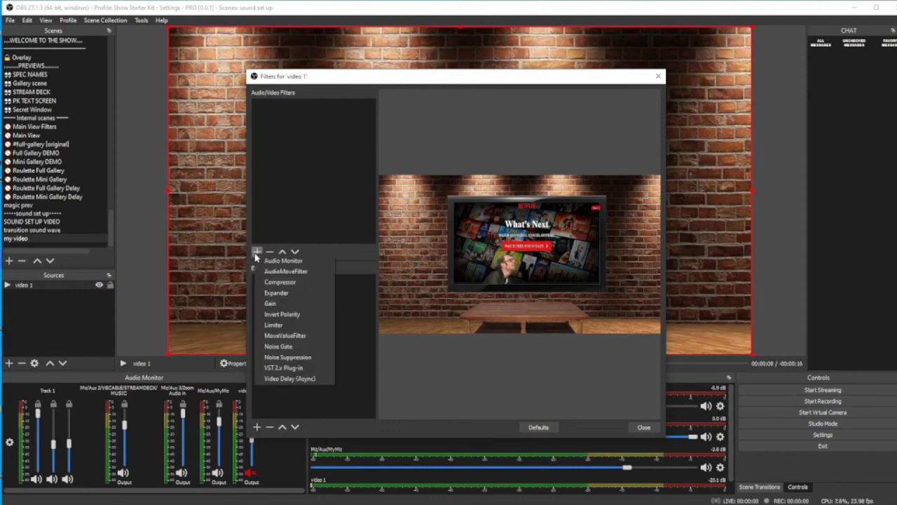
{"action": "left_click", "coordinate": [313, 265]}
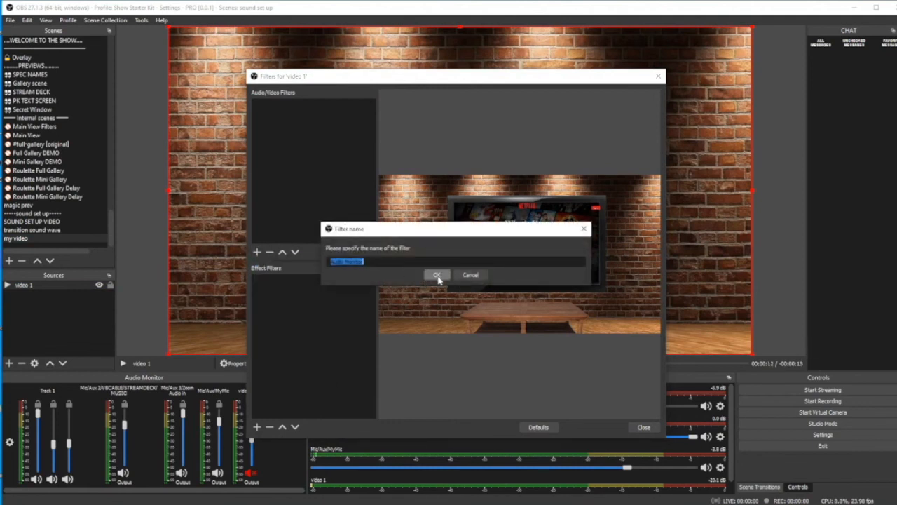
{"action": "left_click", "coordinate": [438, 275]}
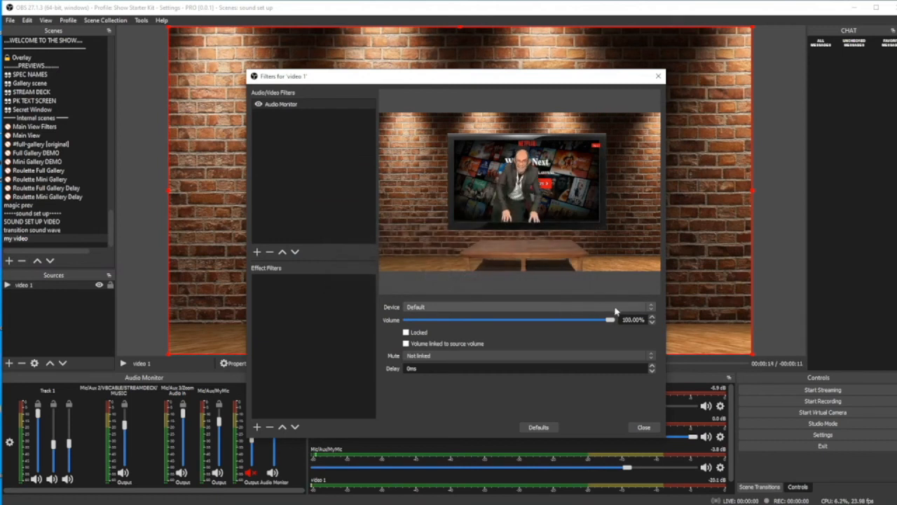
{"action": "left_click", "coordinate": [651, 307]}
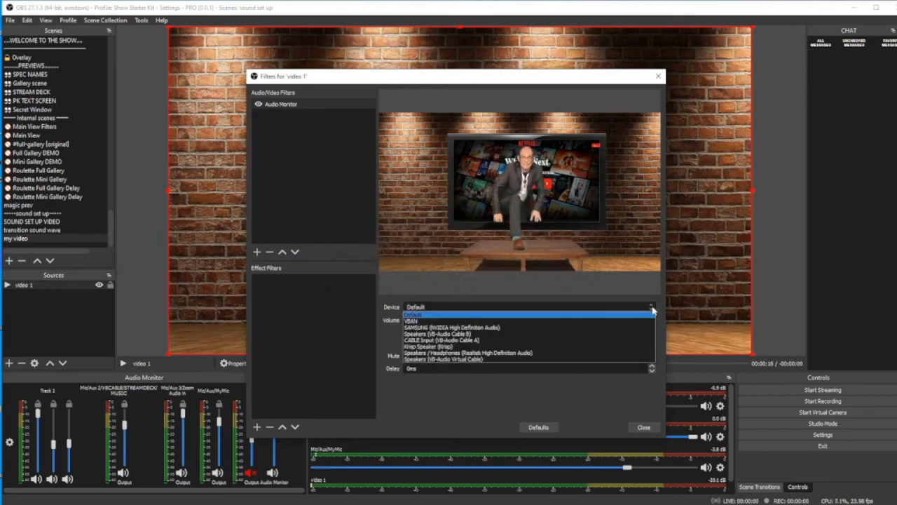
{"action": "left_click", "coordinate": [617, 328]}
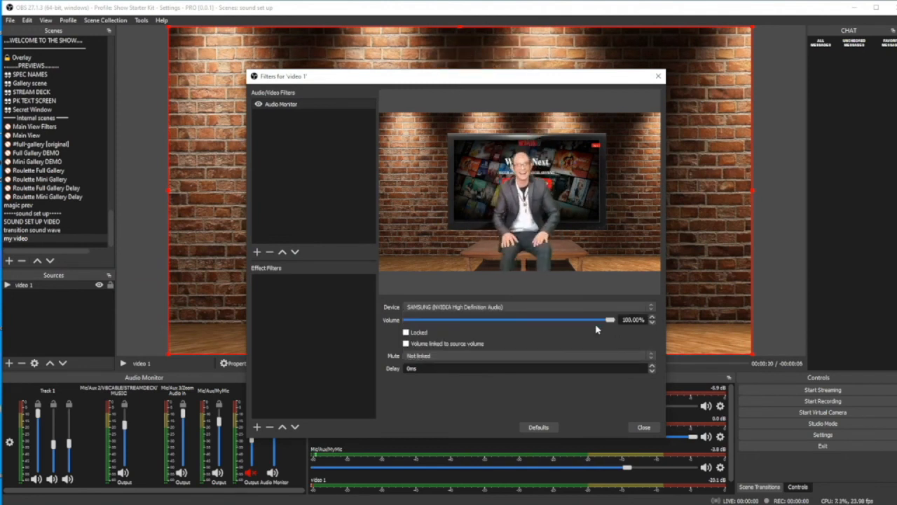
{"action": "left_click", "coordinate": [643, 429]}
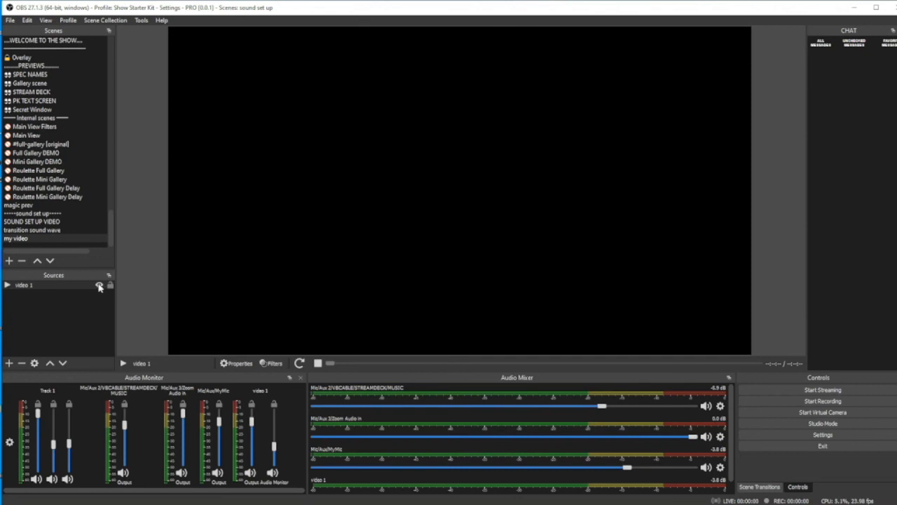
- Hide and reshow video 1 to restart its playback, then switch to the SOUND SET UP VIDEO scene
{"action": "left_click", "coordinate": [99, 286]}
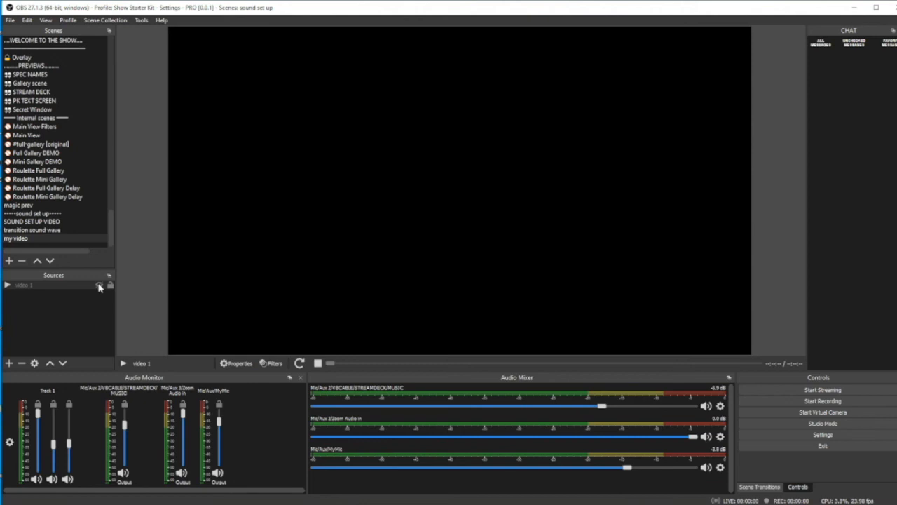
{"action": "left_click", "coordinate": [99, 286]}
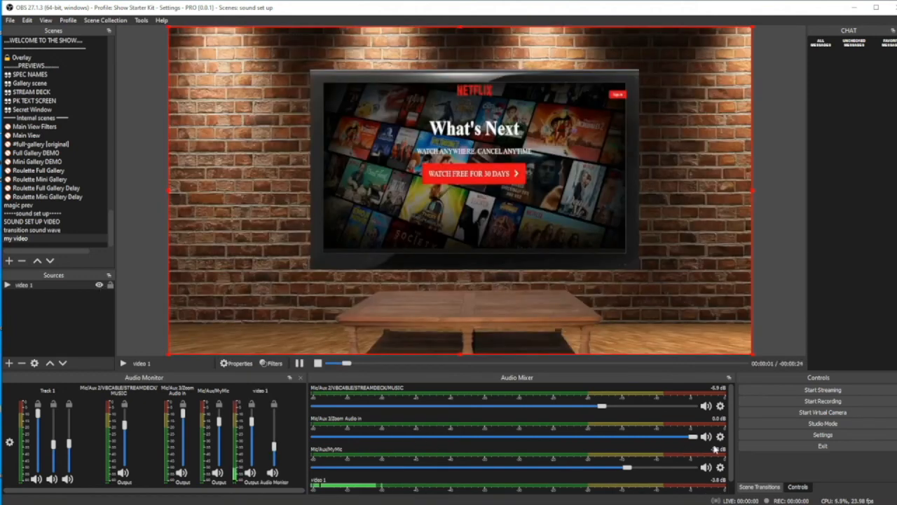
{"action": "scroll", "coordinate": [734, 451], "scroll_direction": "down", "scroll_amount": 1}
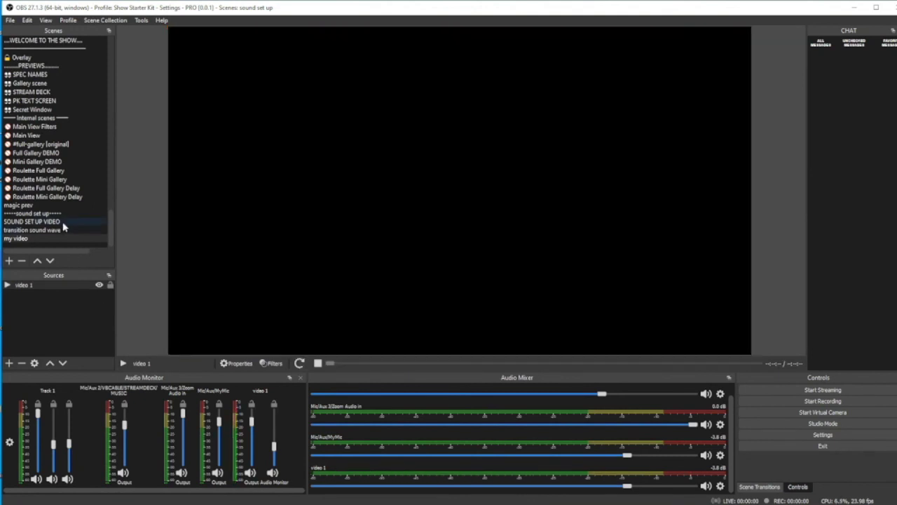
{"action": "left_click", "coordinate": [64, 229]}
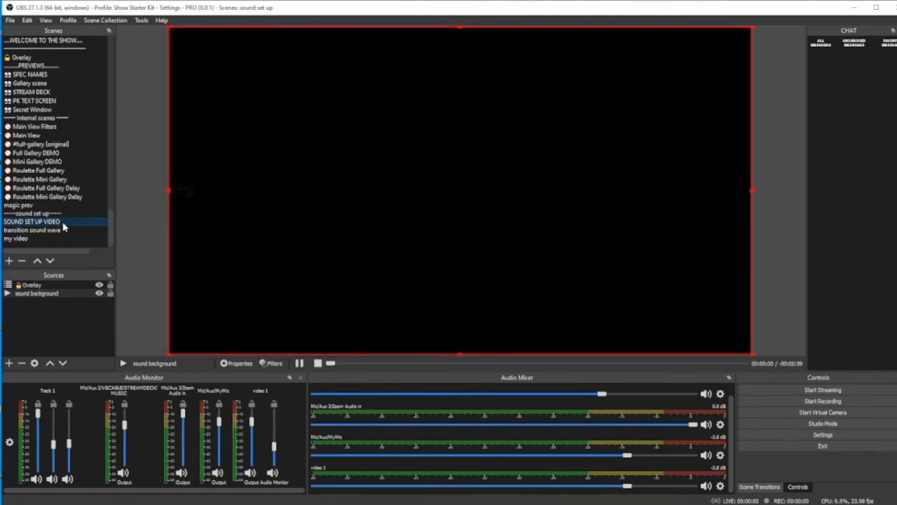